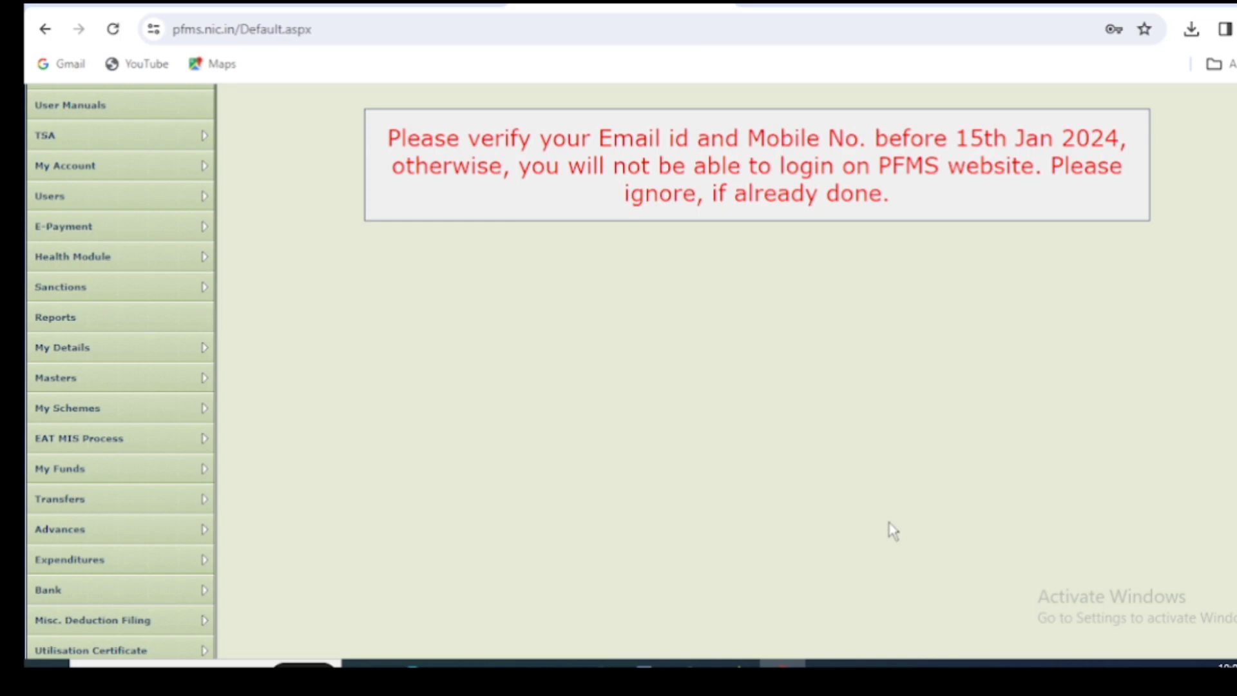
Step: Open the form for adding a new expenditure
scroll(892, 532, down, 1)
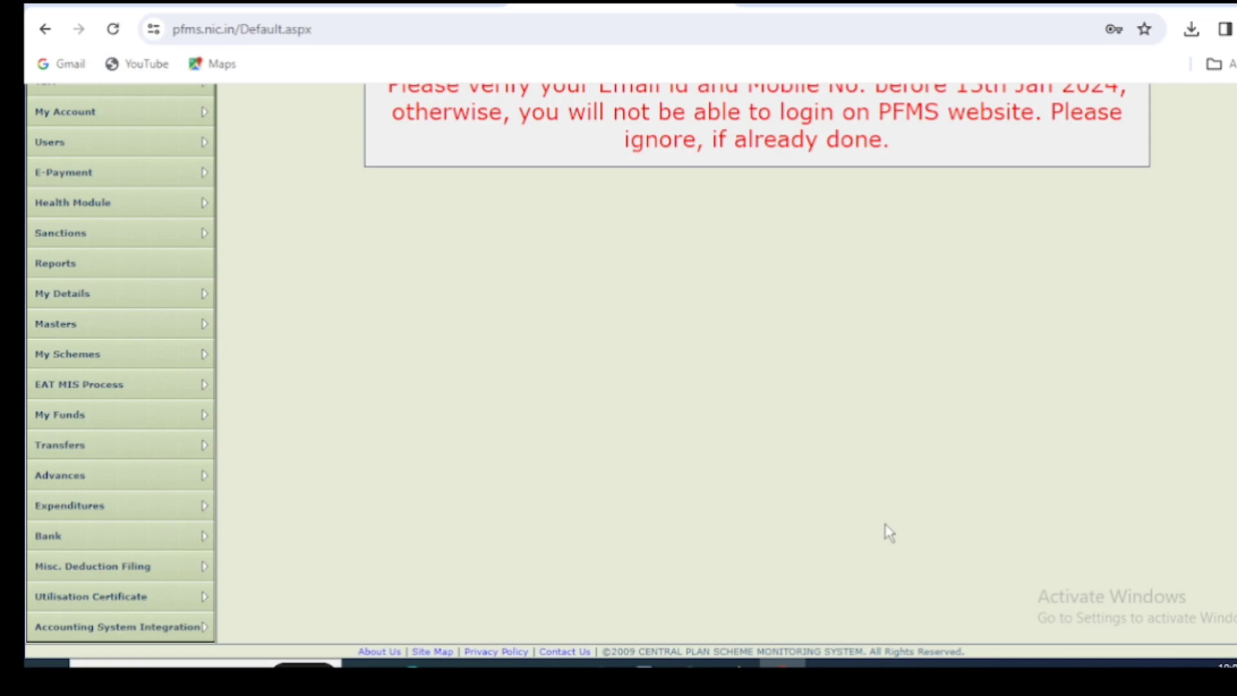
mouse_move(199, 509)
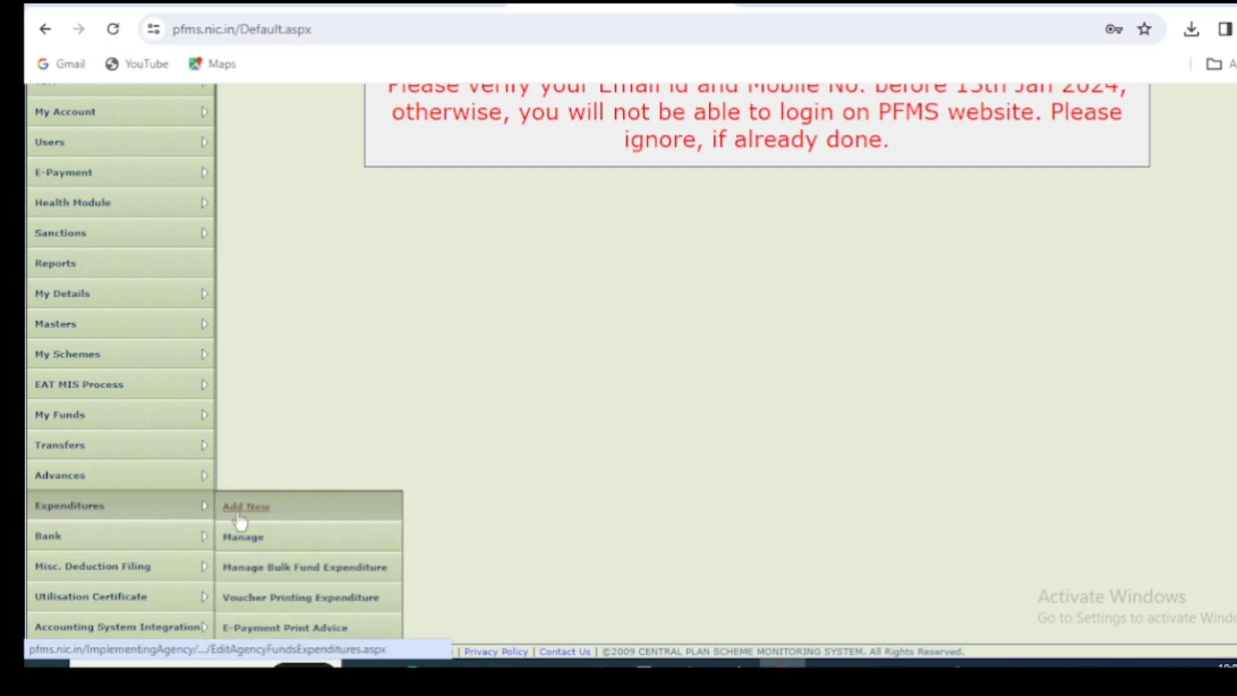
click(359, 510)
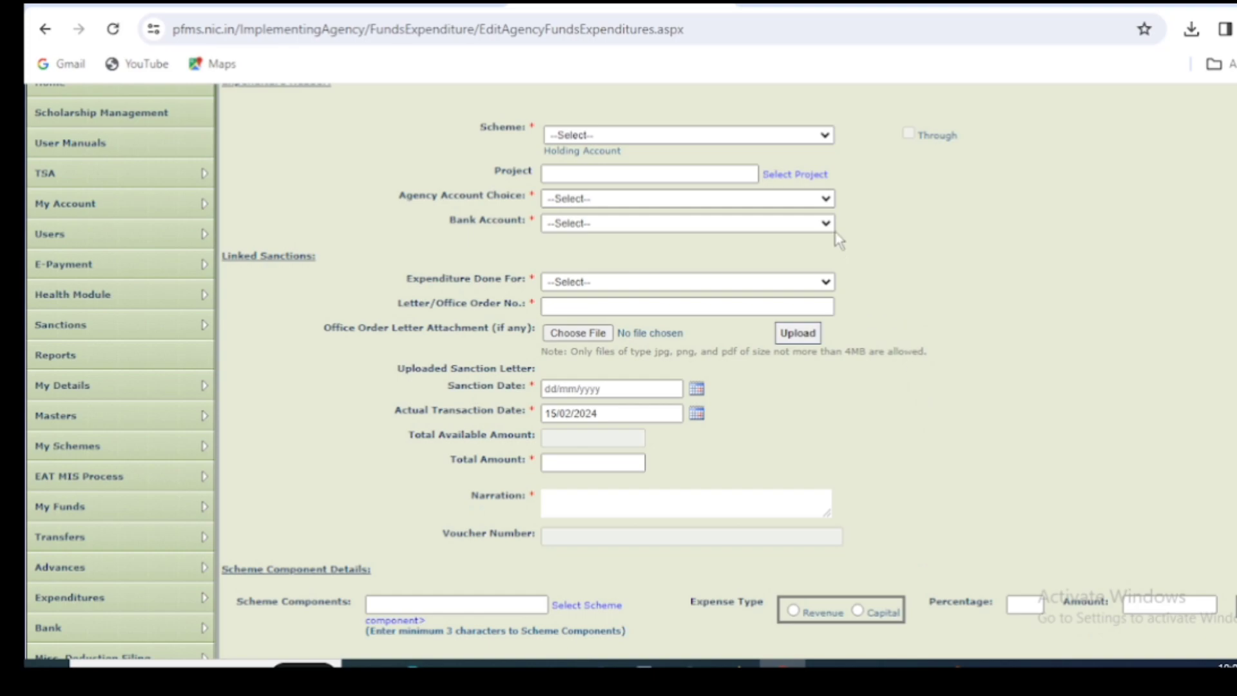
Step: Select the scheme UP113 - Samgra Shiksha (Elementary Education) 3667 UP and the agency's Bank of Baroda account for the expenditure
click(825, 136)
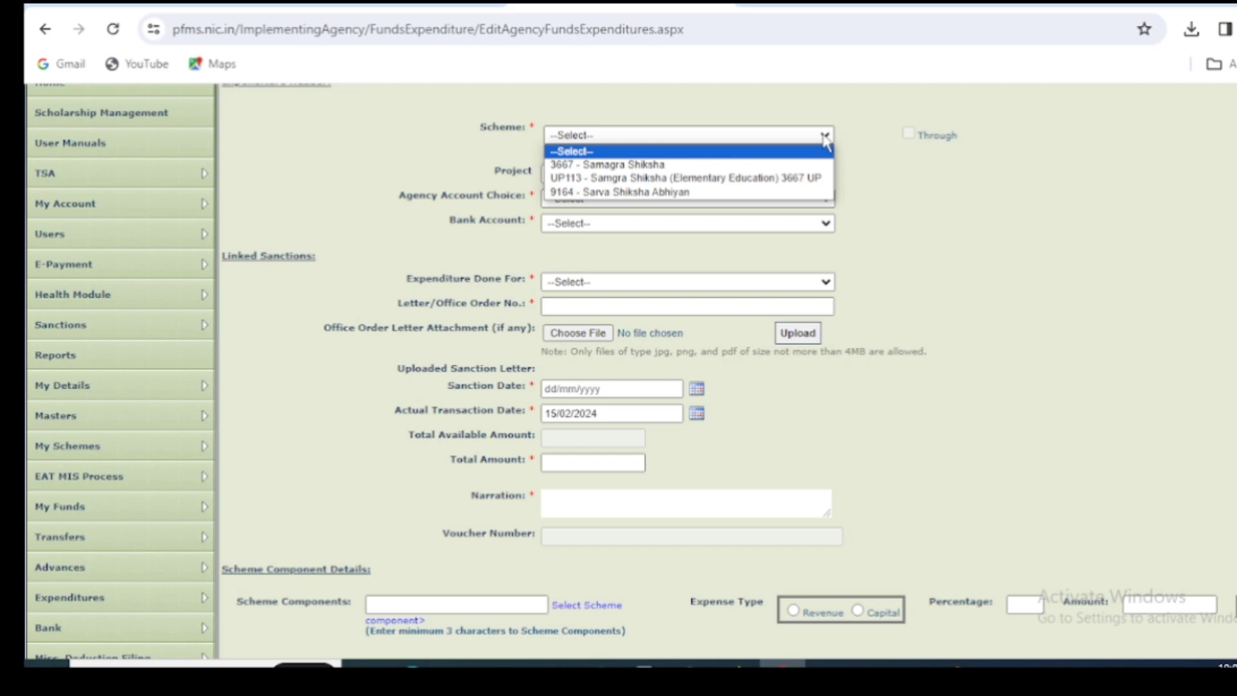
key(Down)
key(Down)
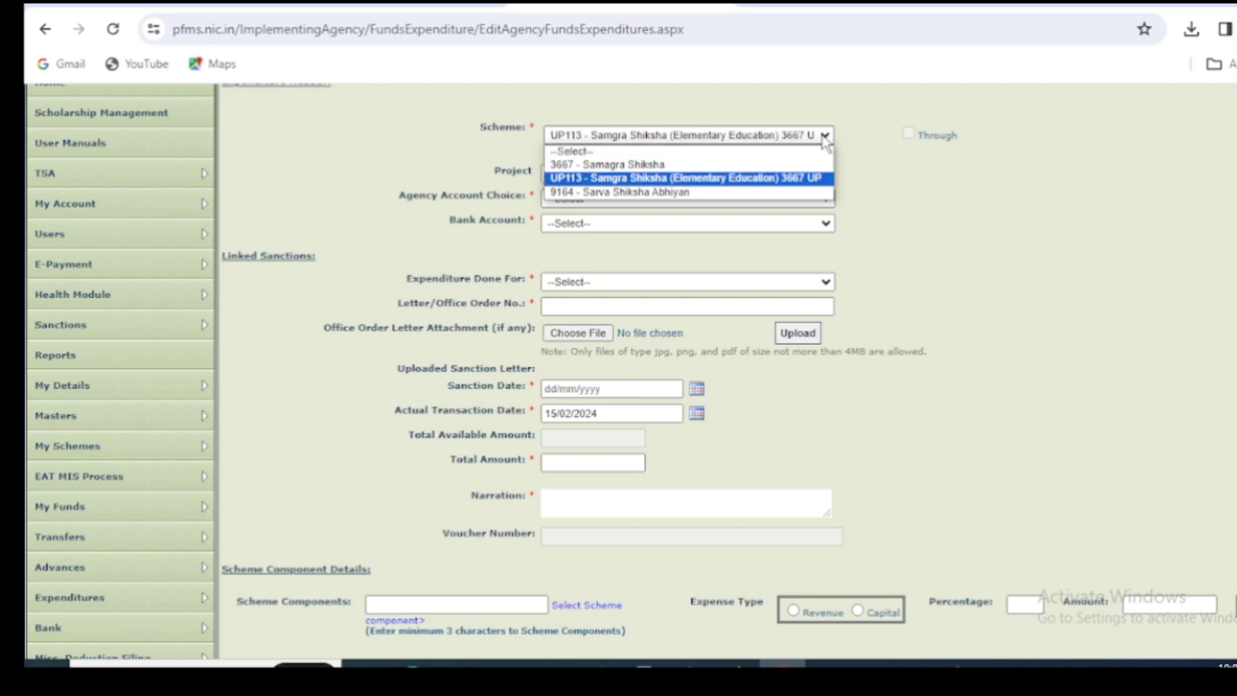
key(Return)
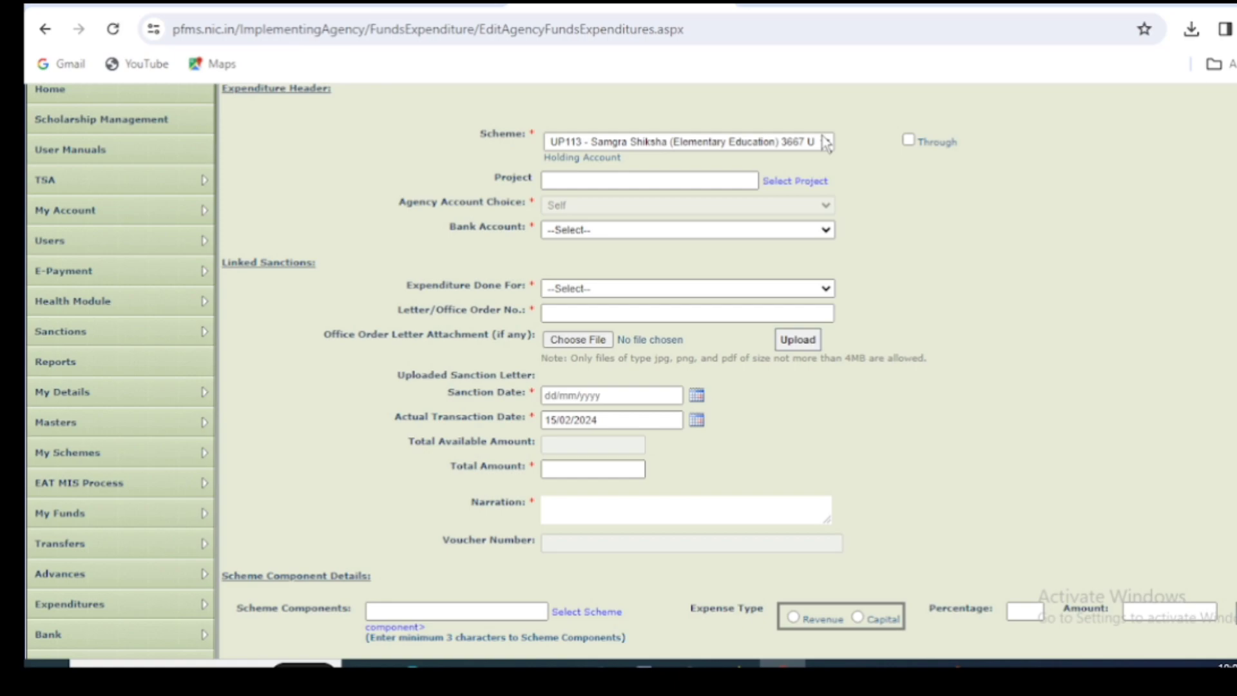
click(757, 236)
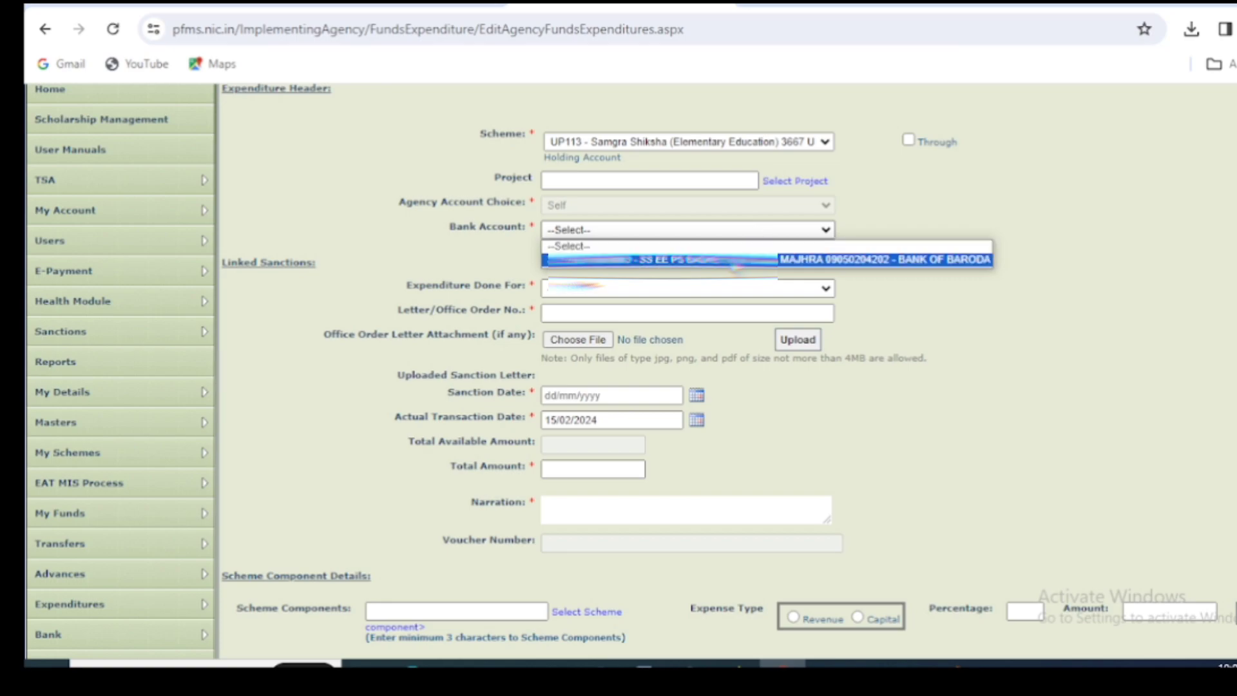
click(734, 261)
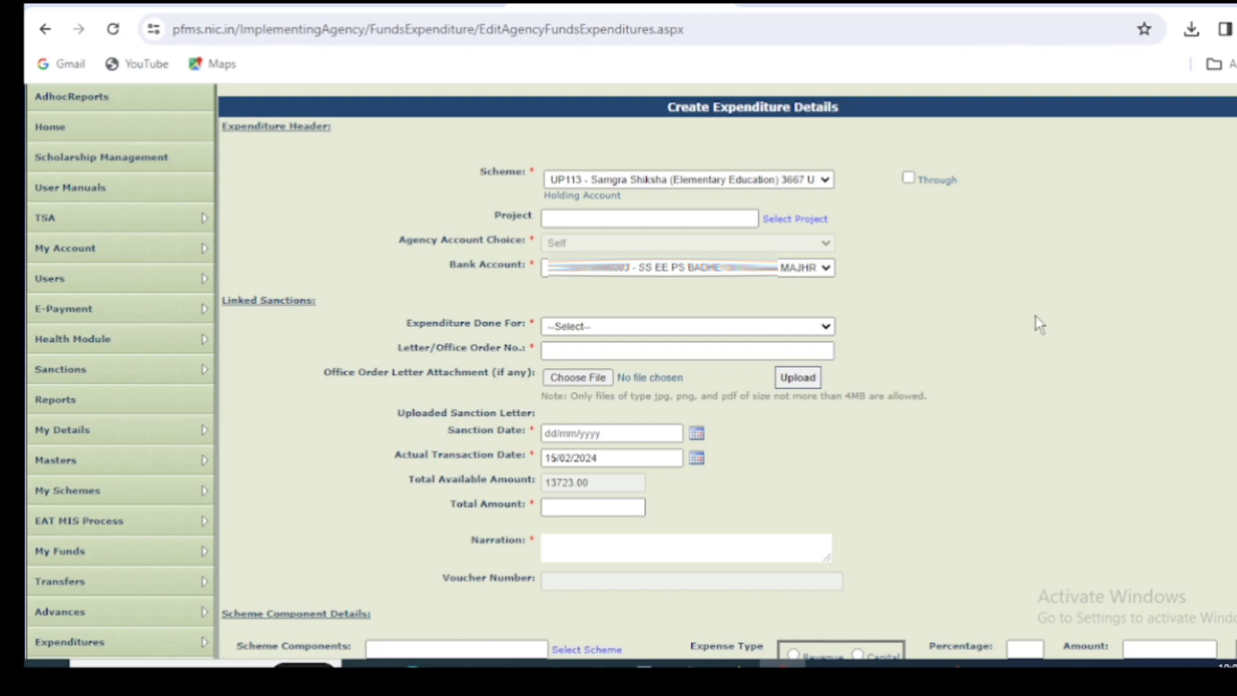
Step: Set the expenditure as done for Vendors and choose the vendor by searching with the first letters of the vendor's name
click(637, 328)
click(645, 356)
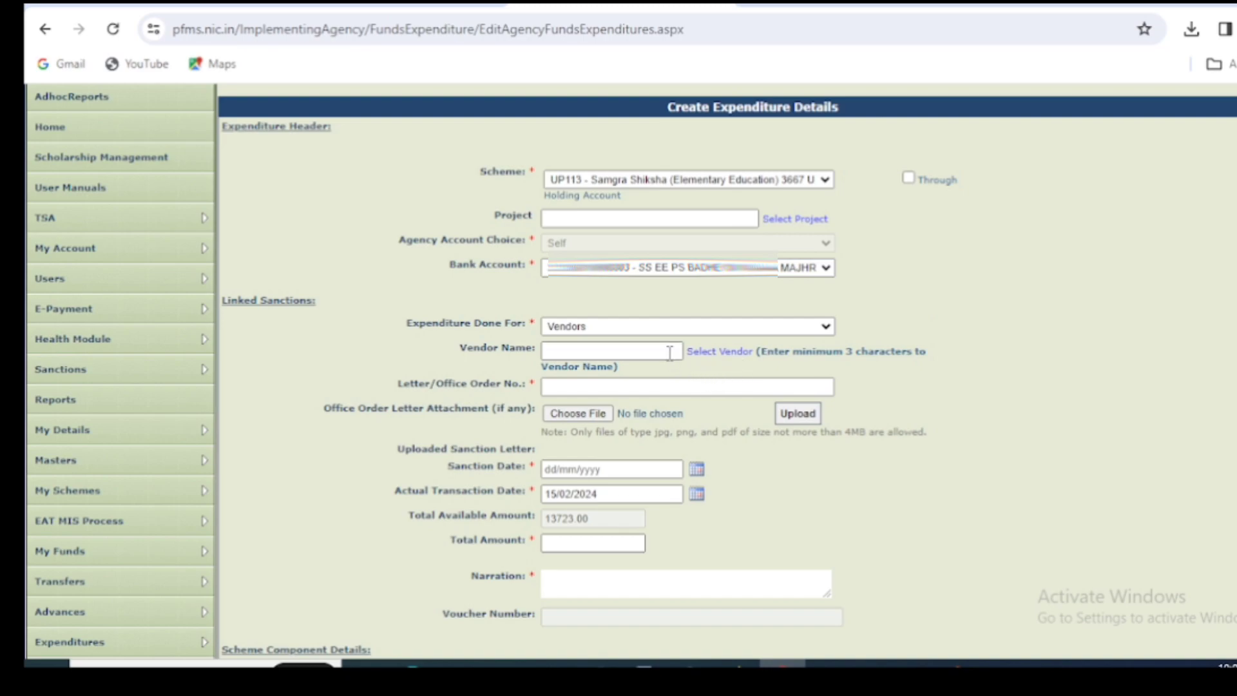
text(sag)
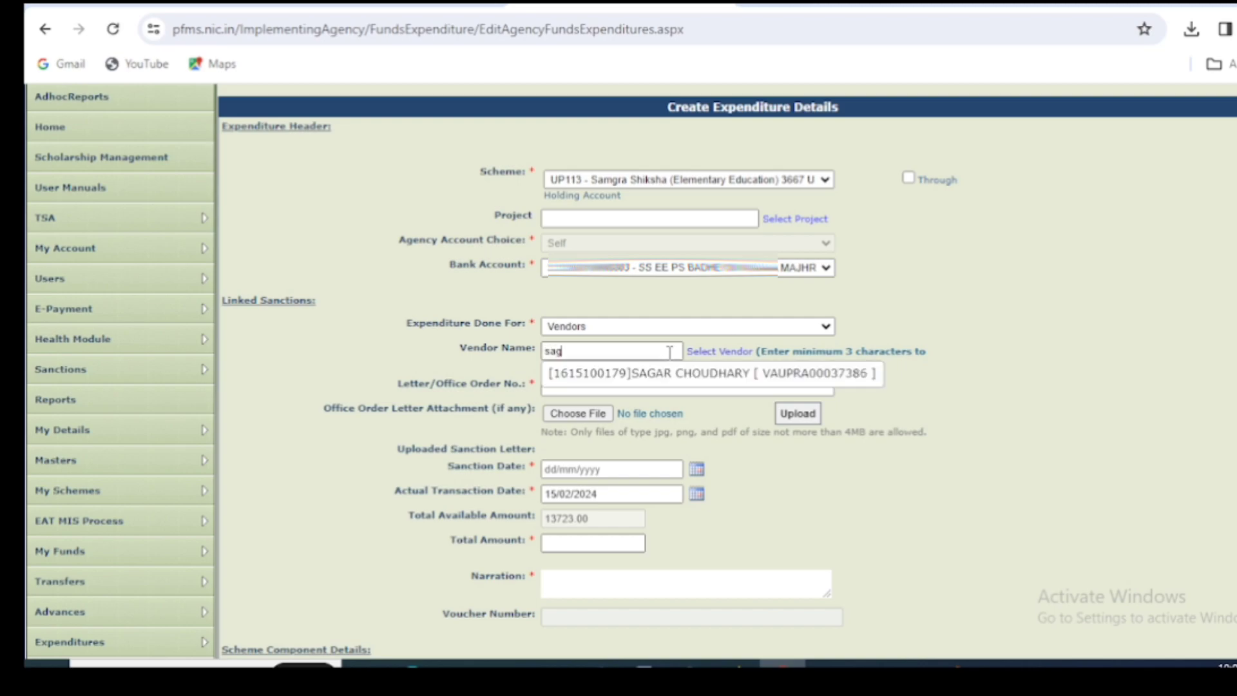
key(Down)
key(Return)
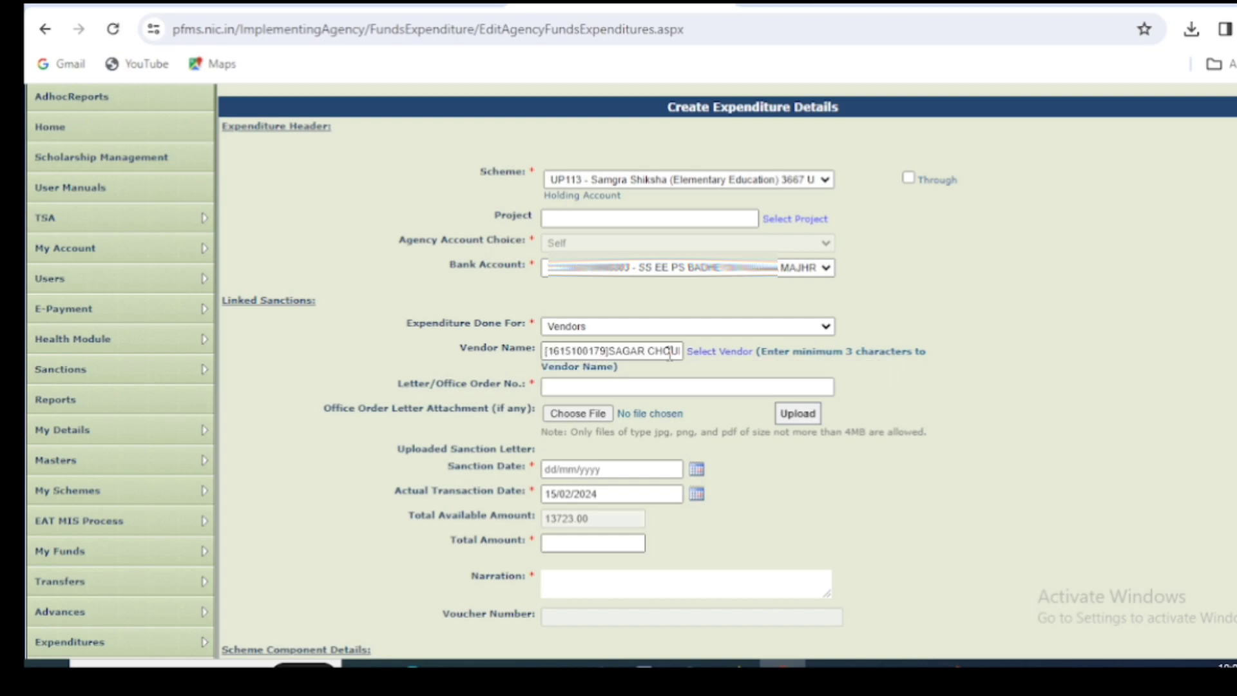
Step: Fill in the letter/office order number and set the sanction date to 15/02/2024
click(668, 382)
text(psbwm/00)
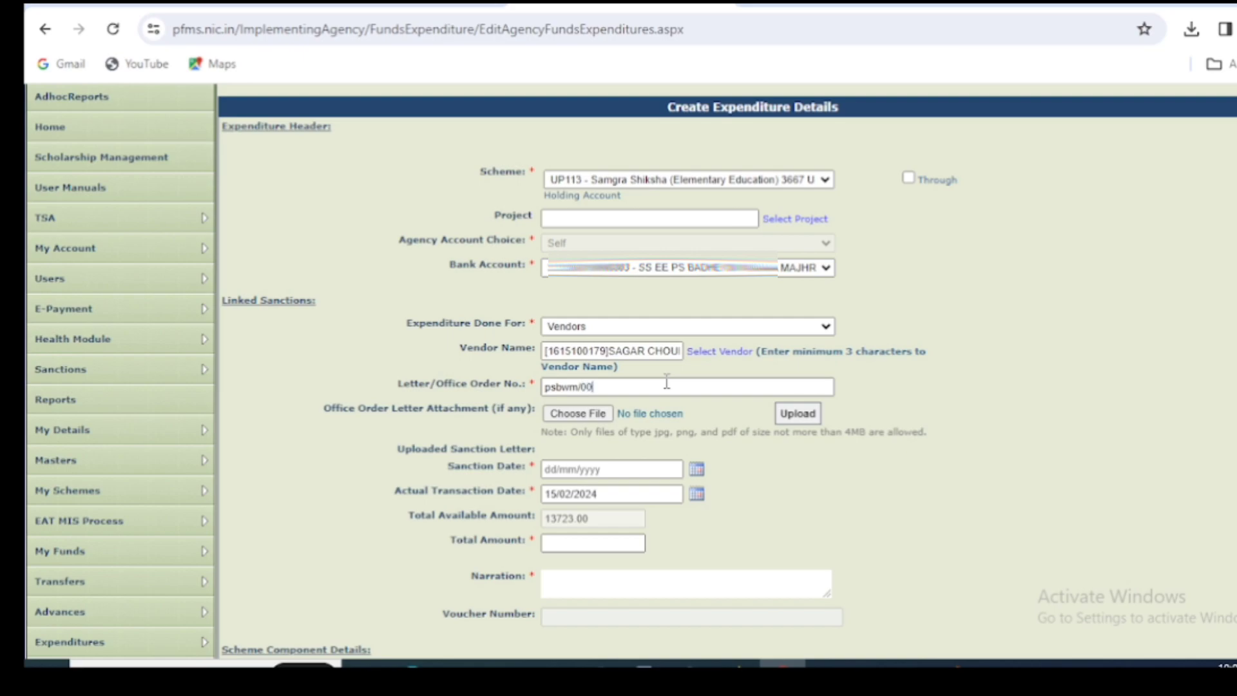
text(1/2023-24)
click(695, 472)
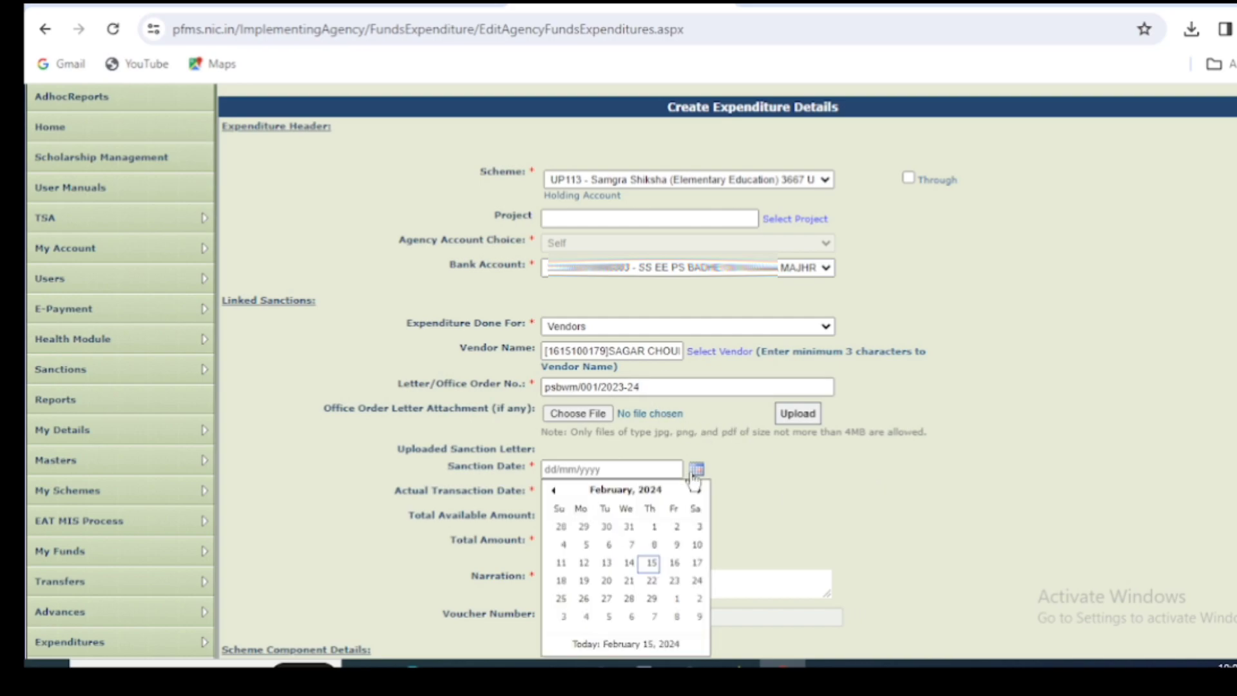
click(651, 563)
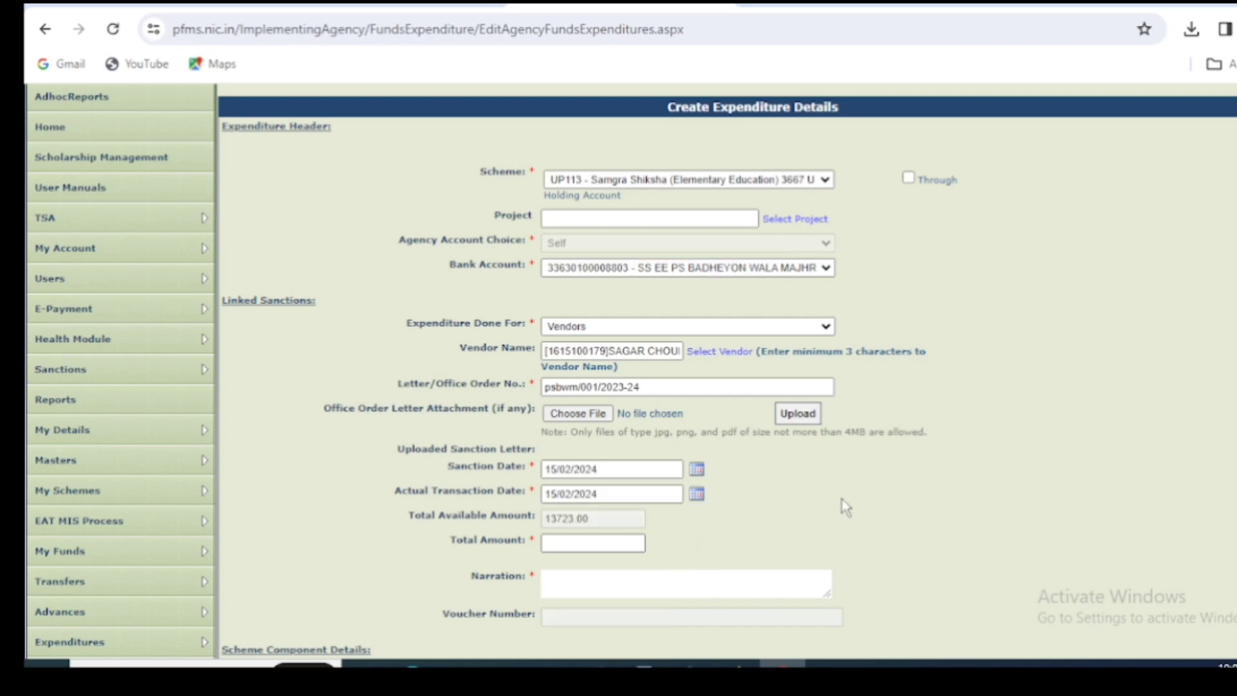
Step: Enter a total amount of 223 and the narration "house hold grant" for the expenditure
scroll(844, 506, down, 1)
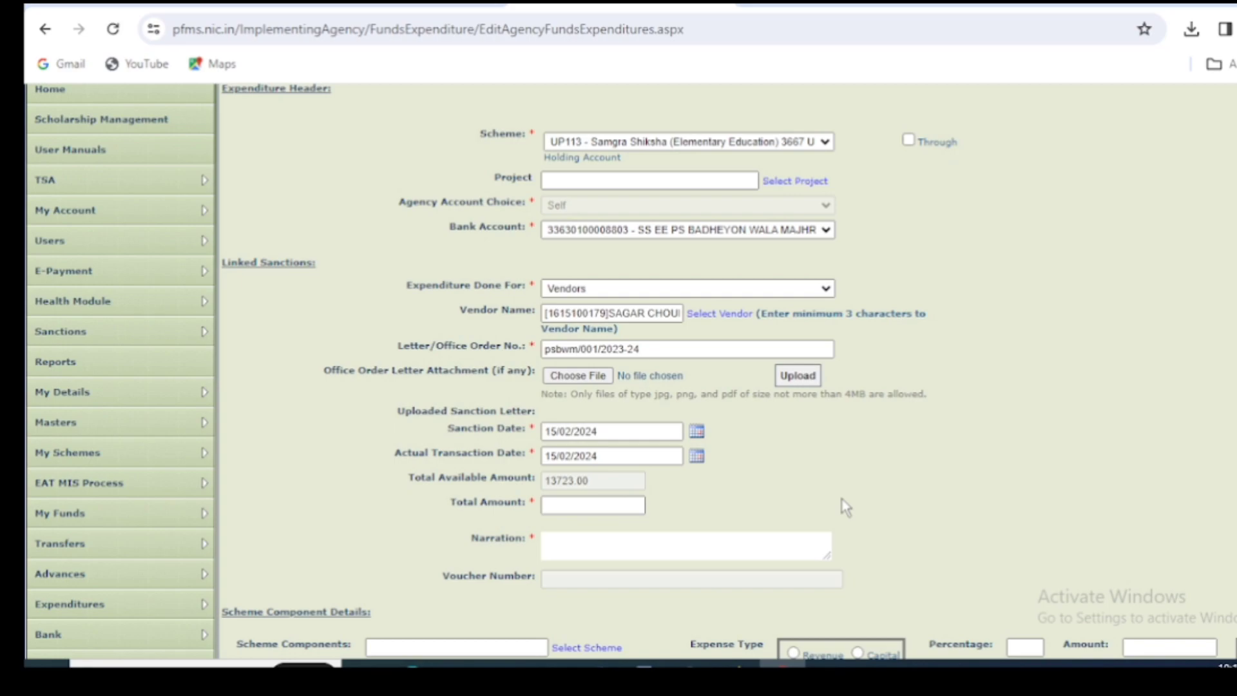
click(613, 501)
text(223)
click(766, 545)
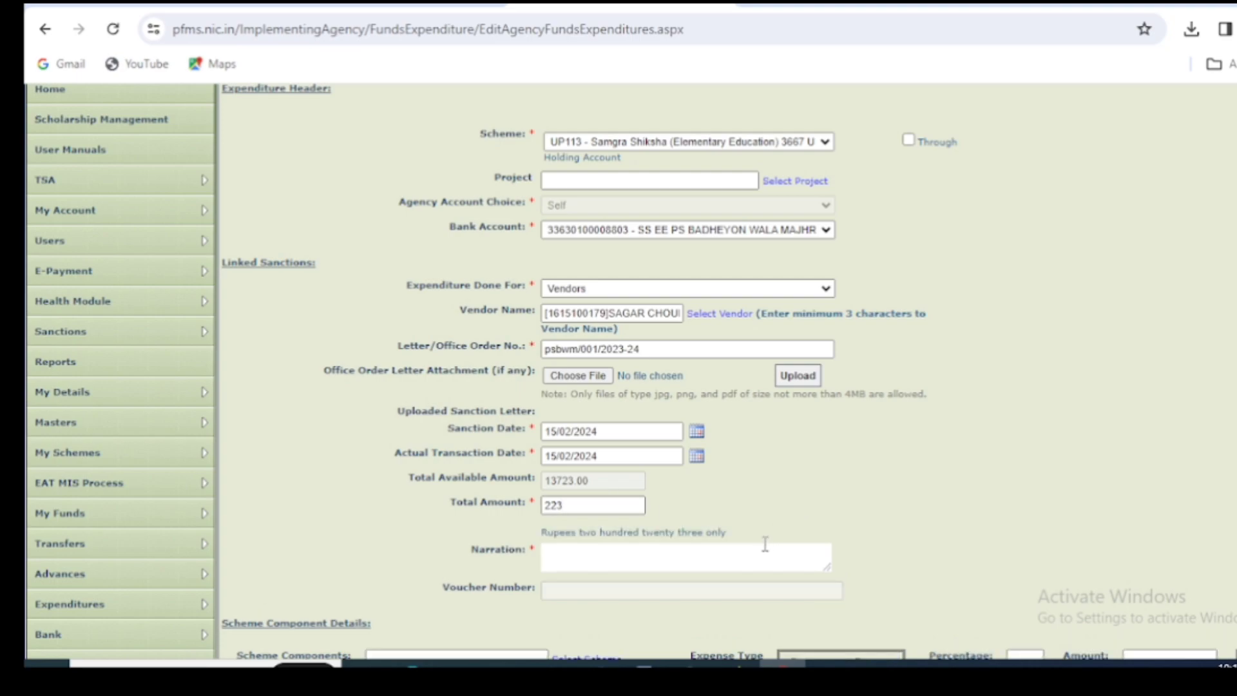
text(house hold grand)
key(BackSpace)
text(t)
Step: Add the scheme component F.01.08.01 Special Training for OoSC - Non-Residential (Fresh) as a Revenue expense with an amount of 223
scroll(886, 502, down, 5)
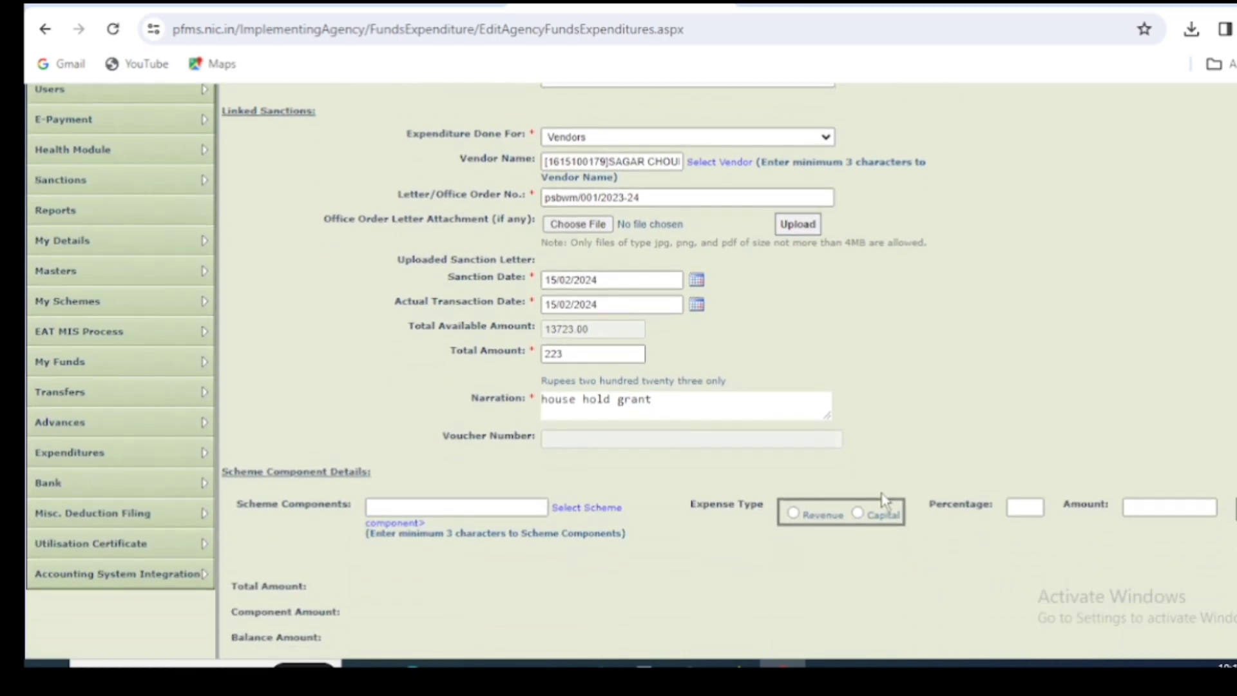
click(480, 509)
text(spec)
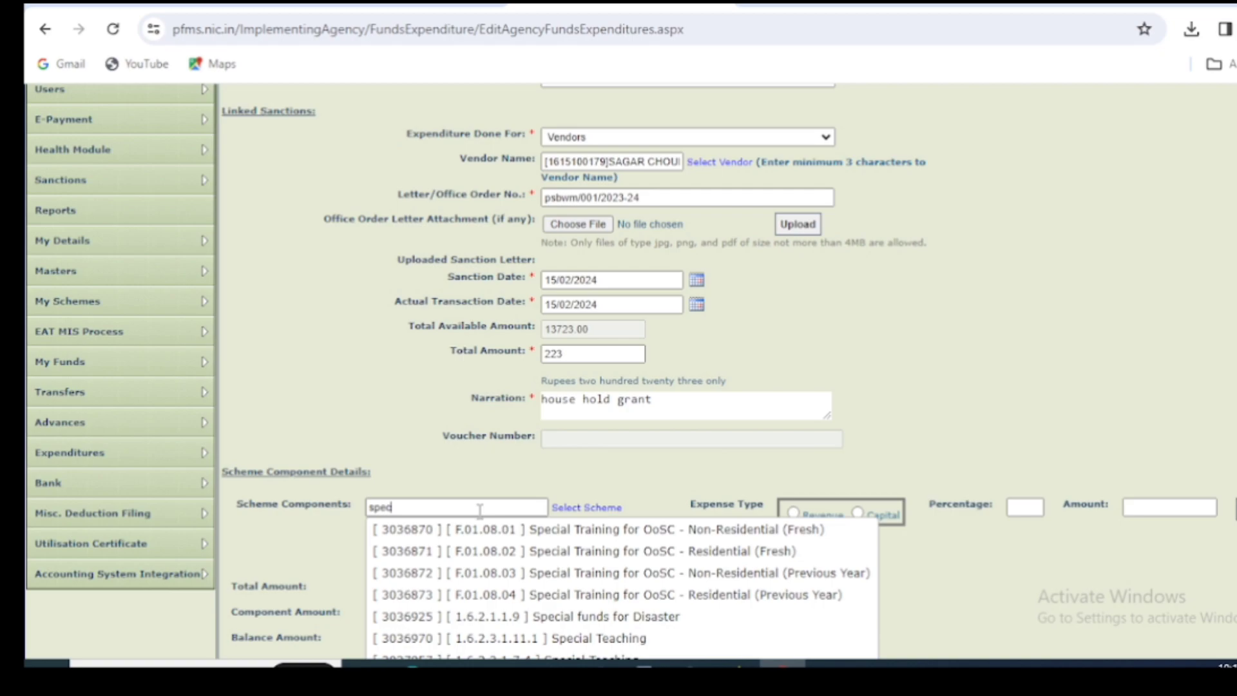
click(522, 532)
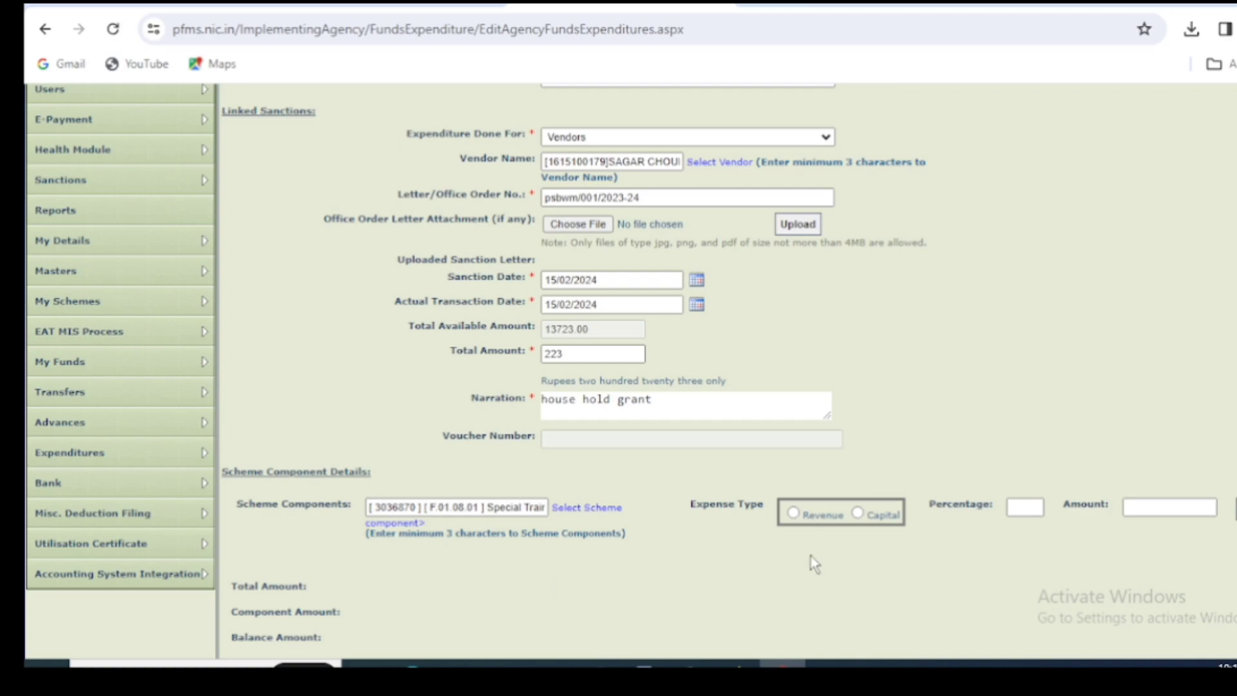
click(794, 513)
click(1145, 508)
text(223)
click(1150, 427)
scroll(621, 363, down, 1)
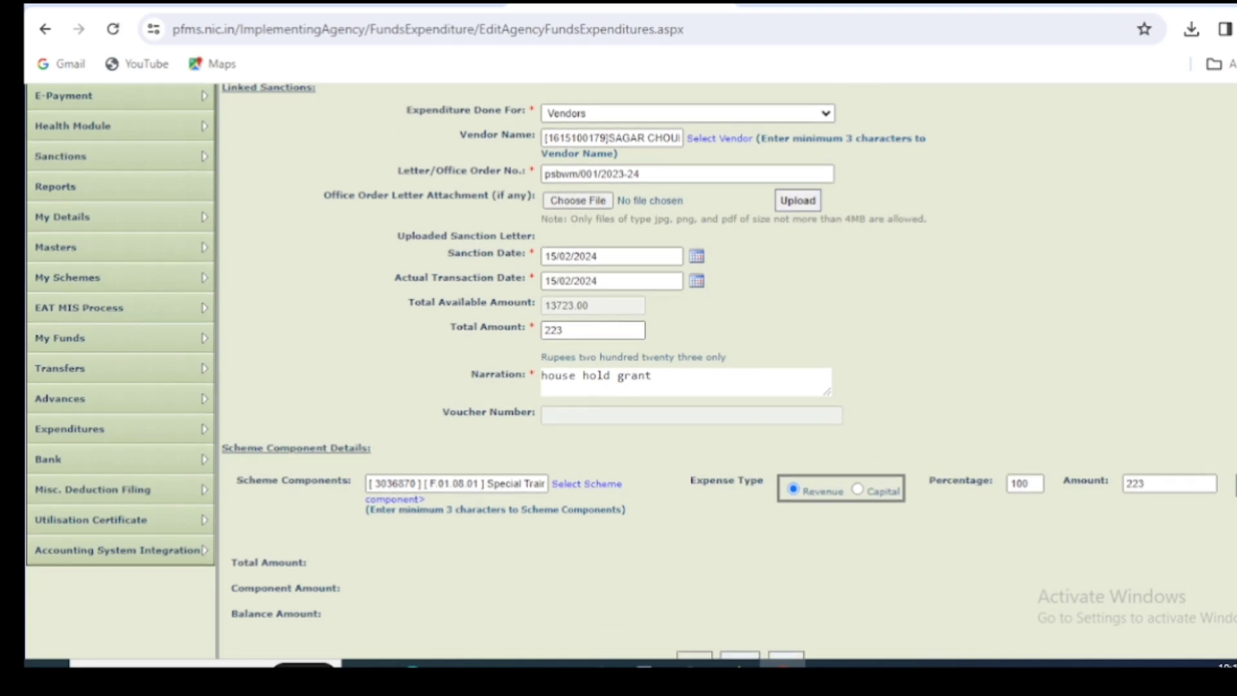
scroll(622, 370, down, 1)
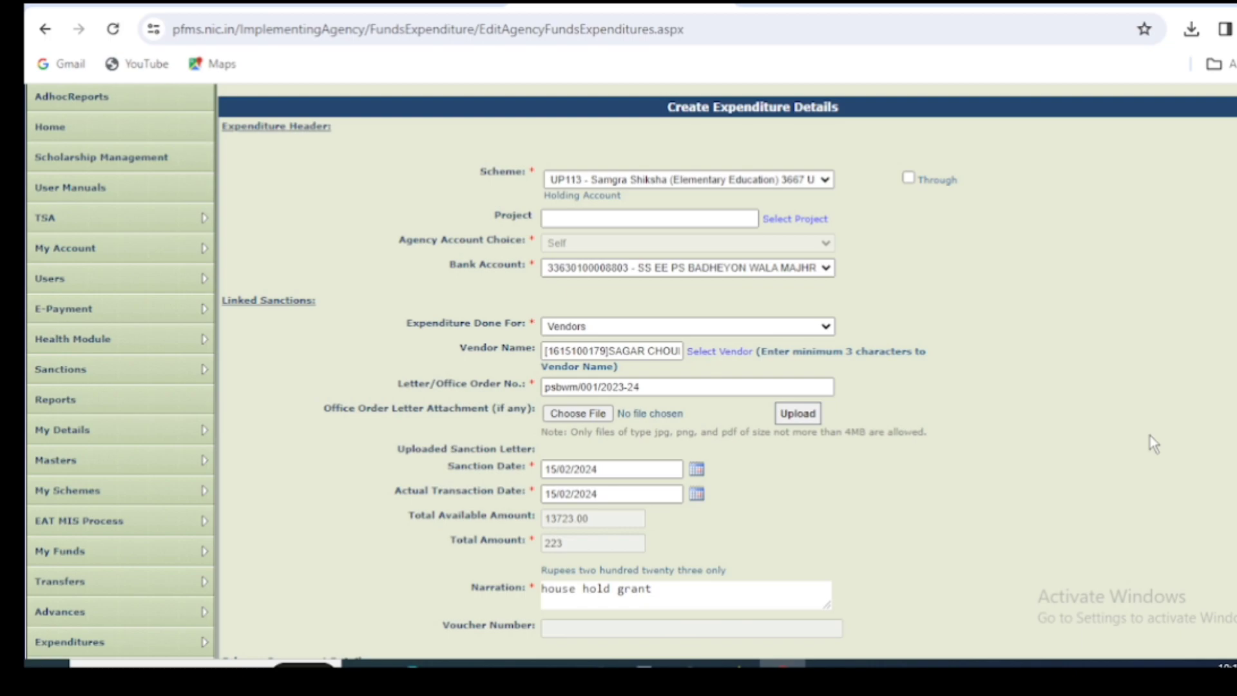
Step: Check the total and component amounts, then save the expenditure details and acknowledge the voucher message
scroll(1149, 435, down, 5)
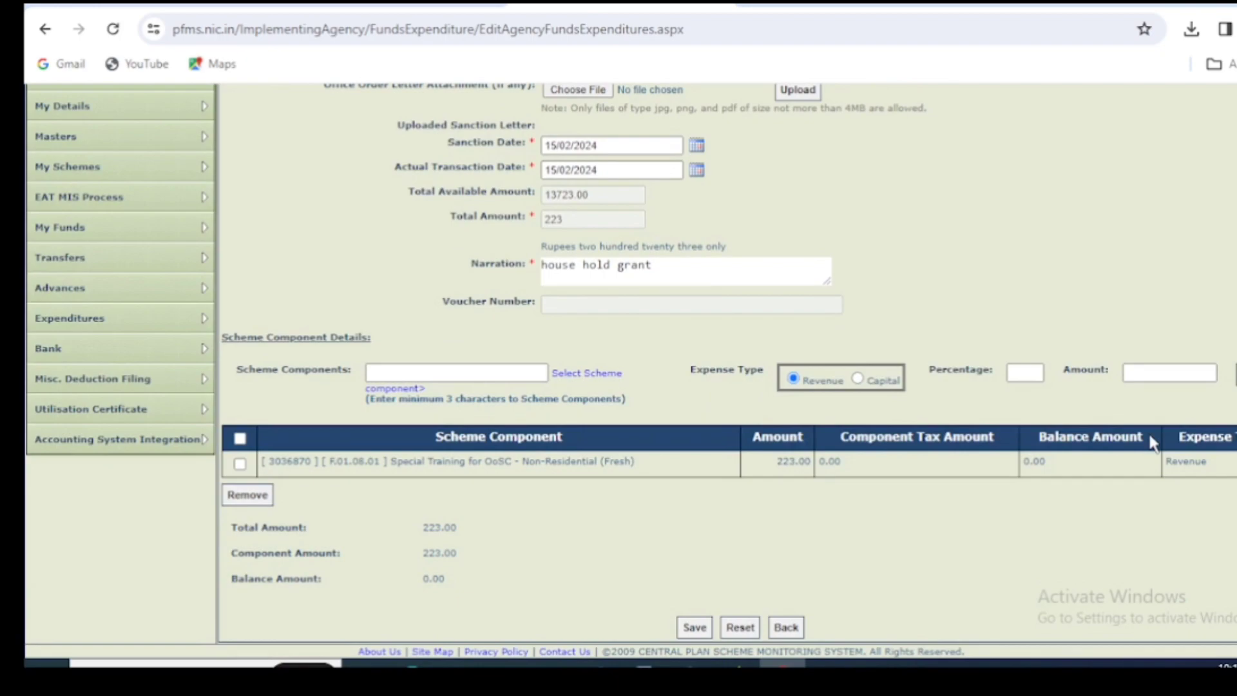
drag(422, 528, 457, 549)
click(526, 529)
click(701, 635)
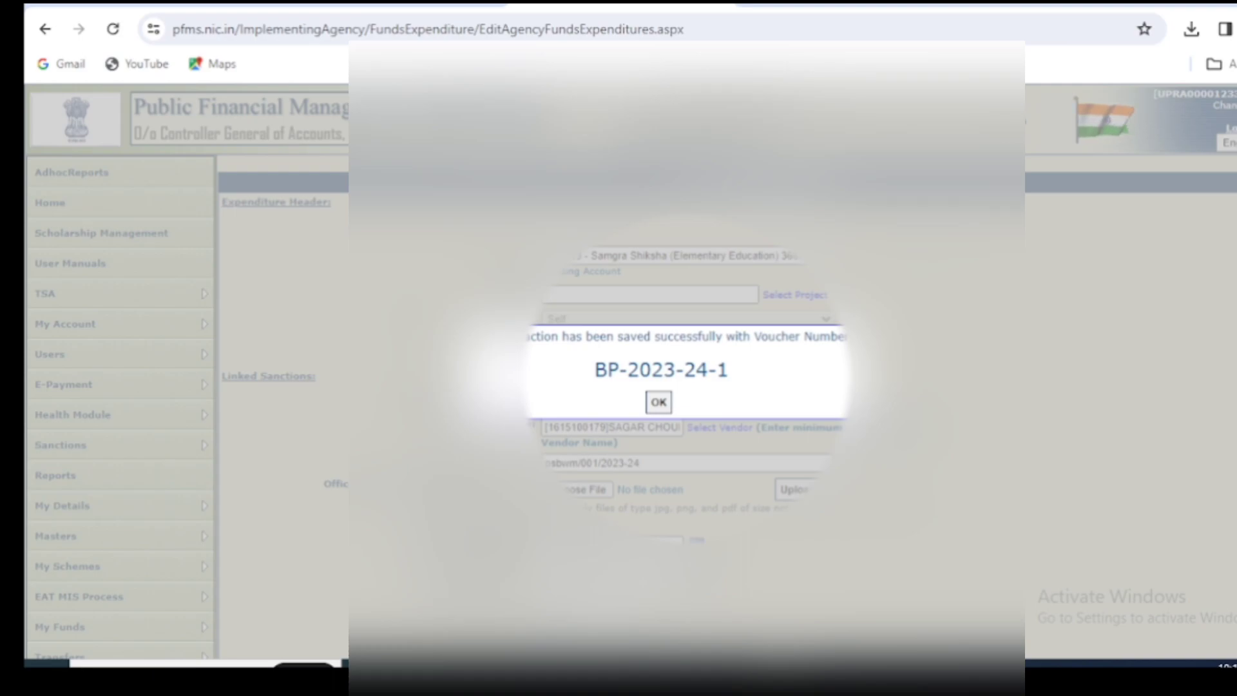
click(657, 403)
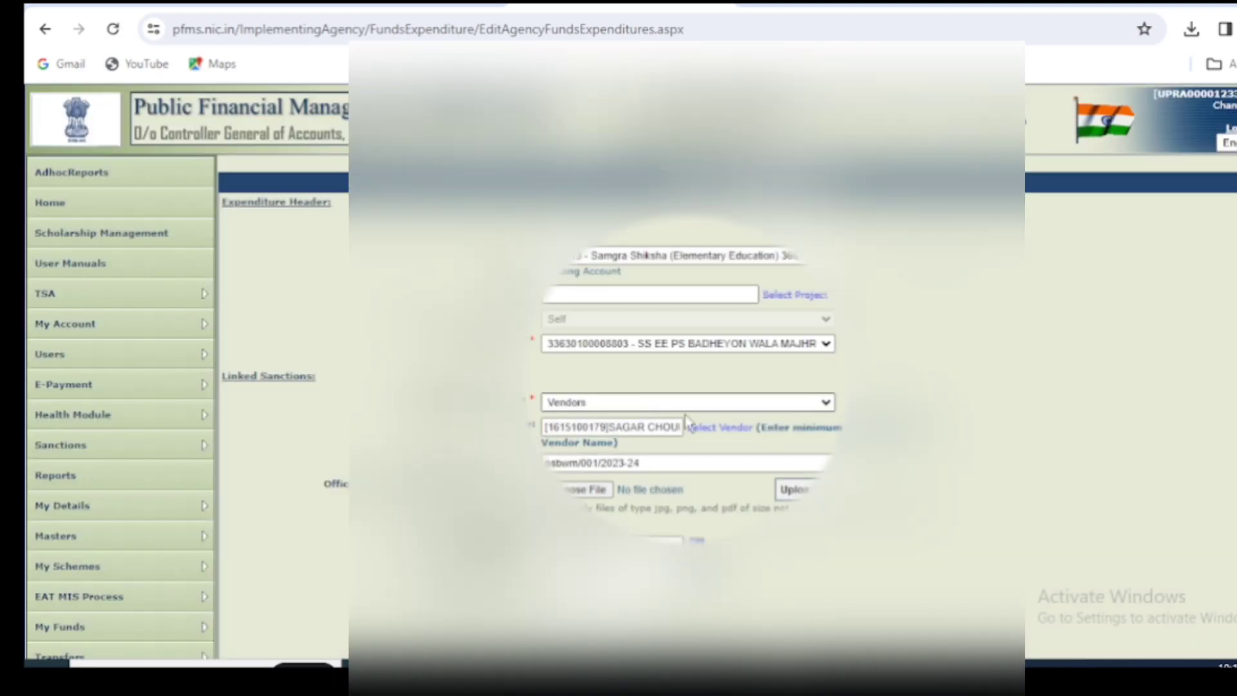
Step: Proceed from the saved expenditure to its payee details
scroll(1009, 444, down, 1)
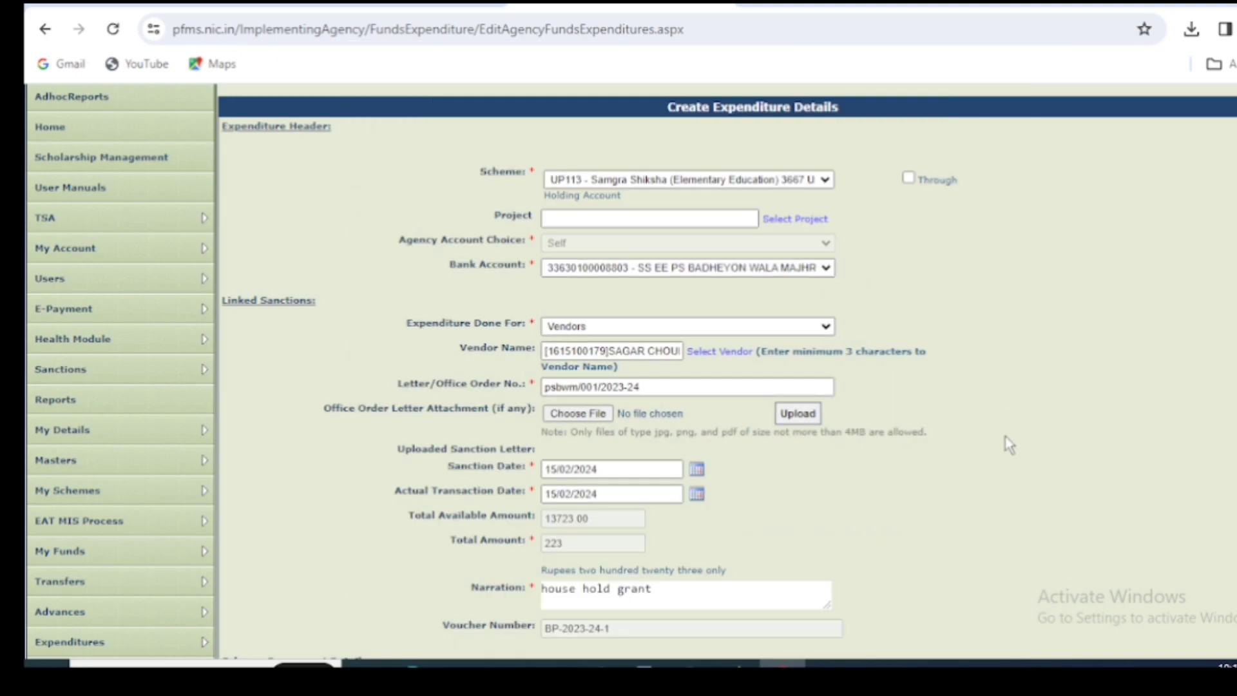
scroll(1005, 436, down, 3)
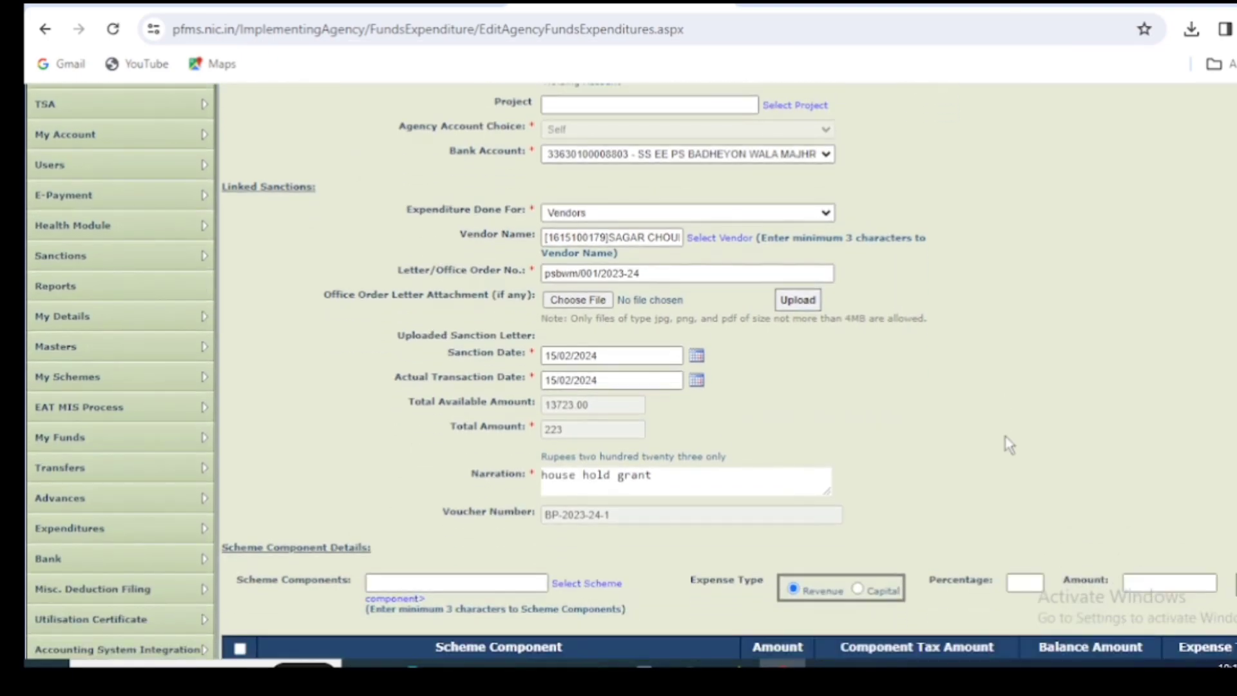
scroll(1005, 444, down, 2)
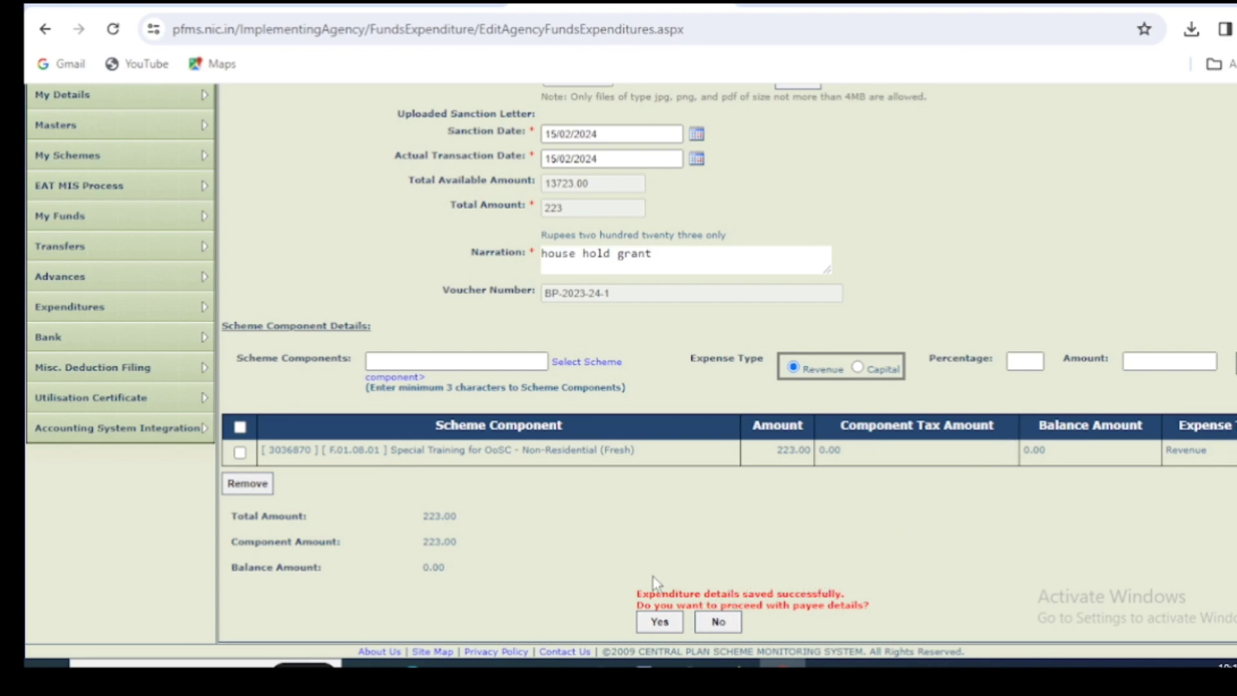
click(655, 625)
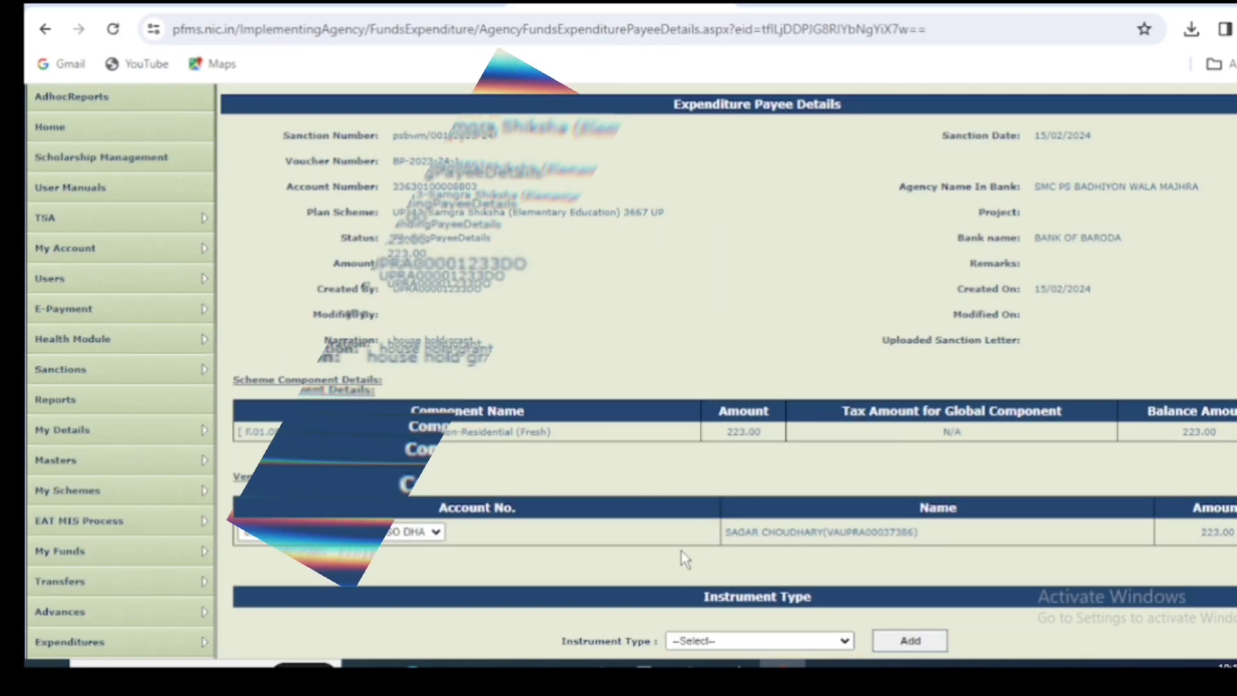
Step: Review the payee details and add EPaymentUsingPrintAdvice as the instrument type for the vendor payment
scroll(684, 558, down, 1)
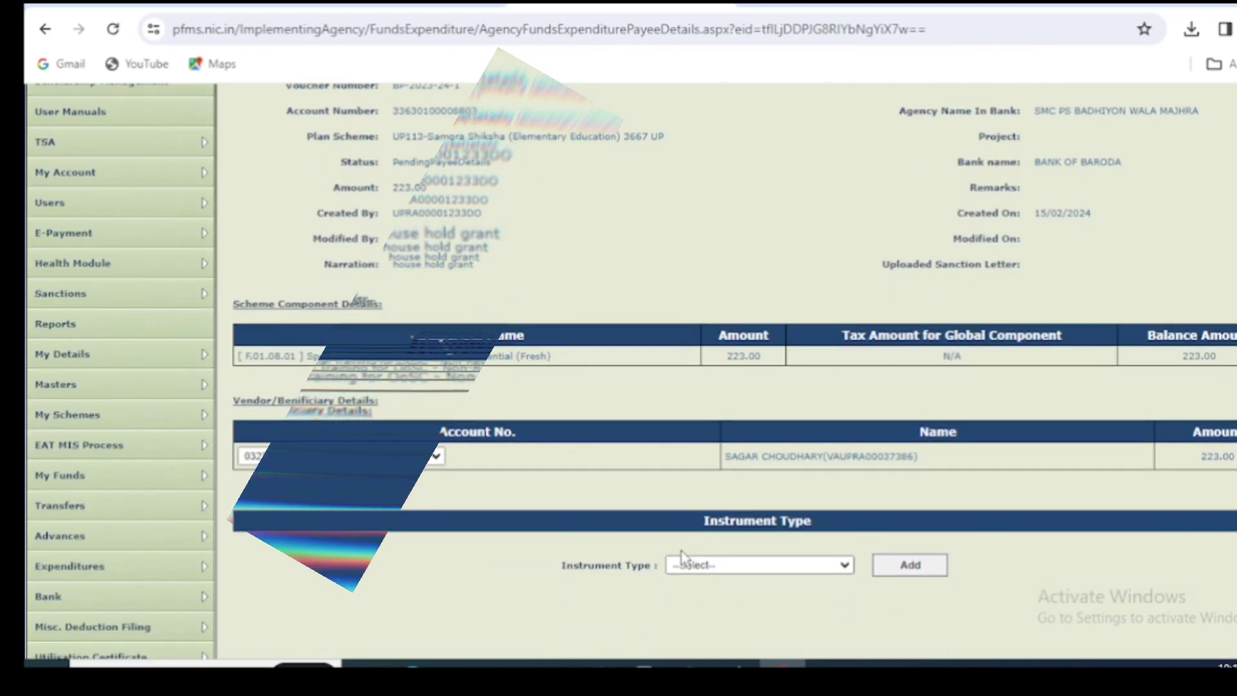
scroll(681, 555, up, 1)
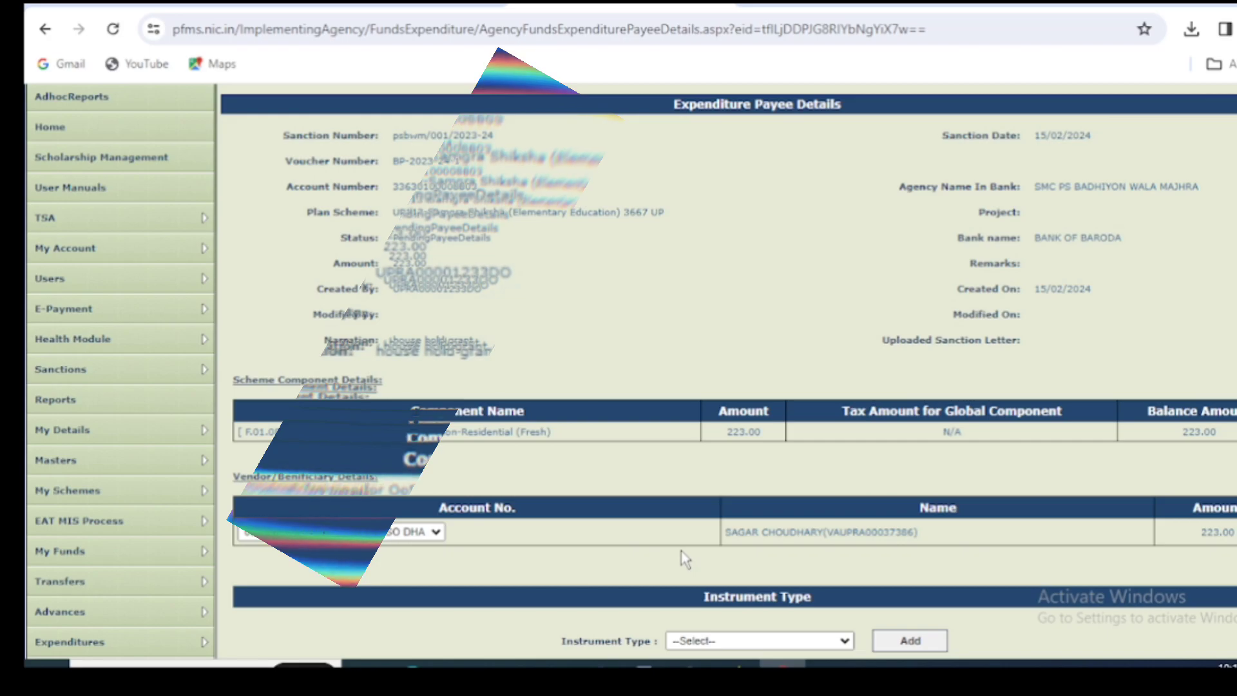
scroll(684, 560, down, 2)
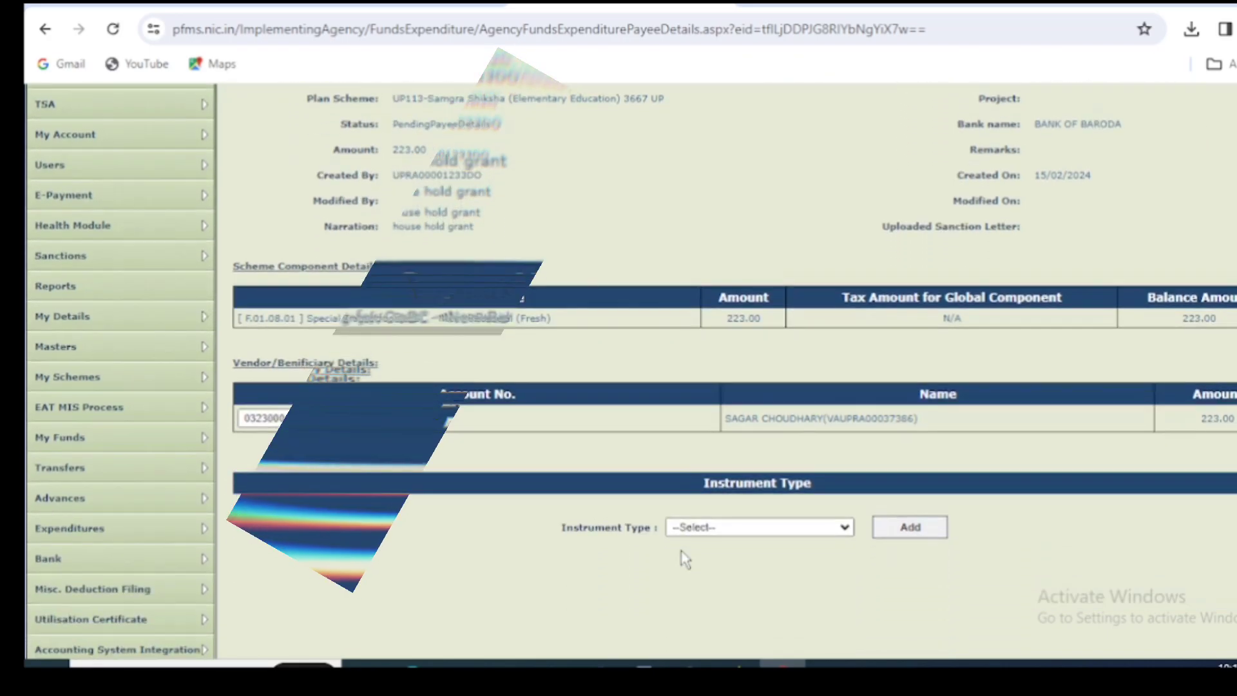
click(698, 531)
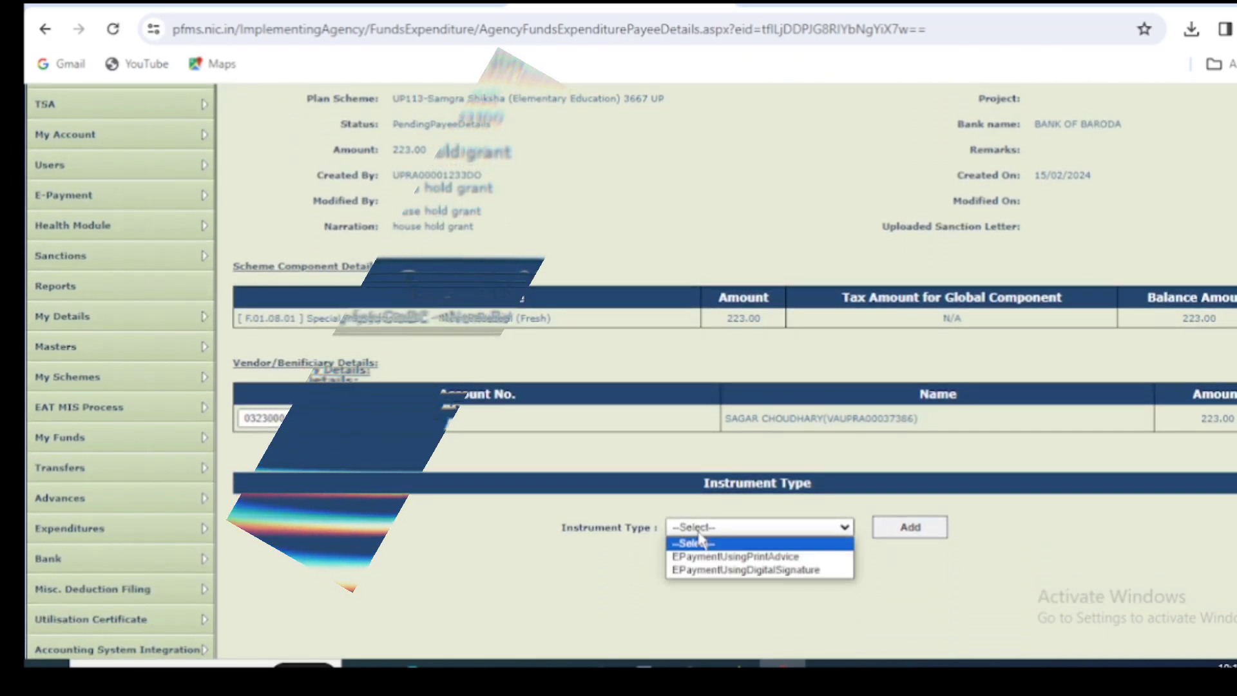
click(711, 556)
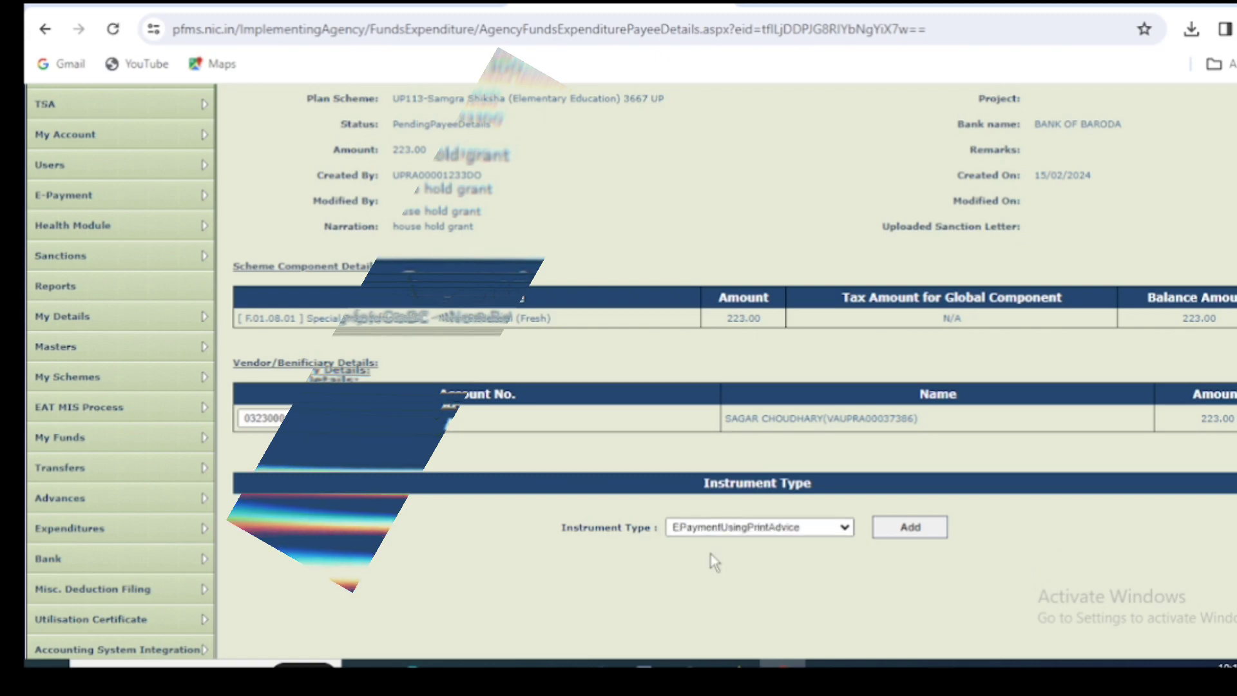
click(903, 535)
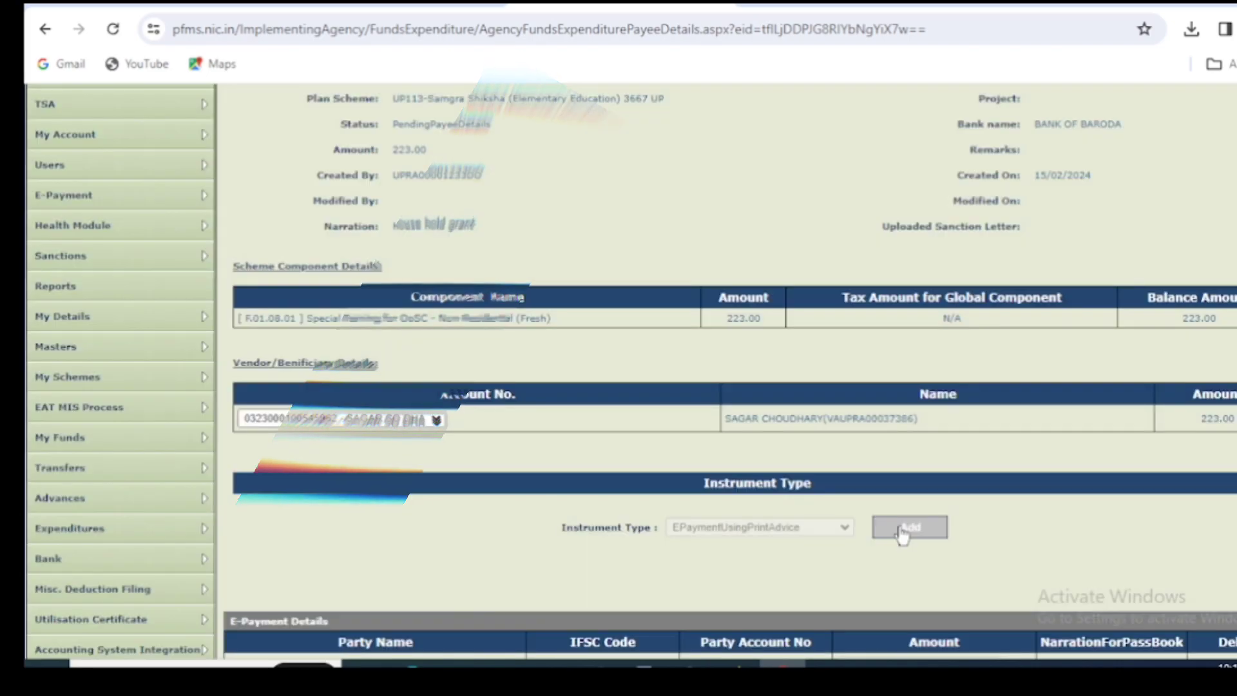
scroll(1016, 513, down, 3)
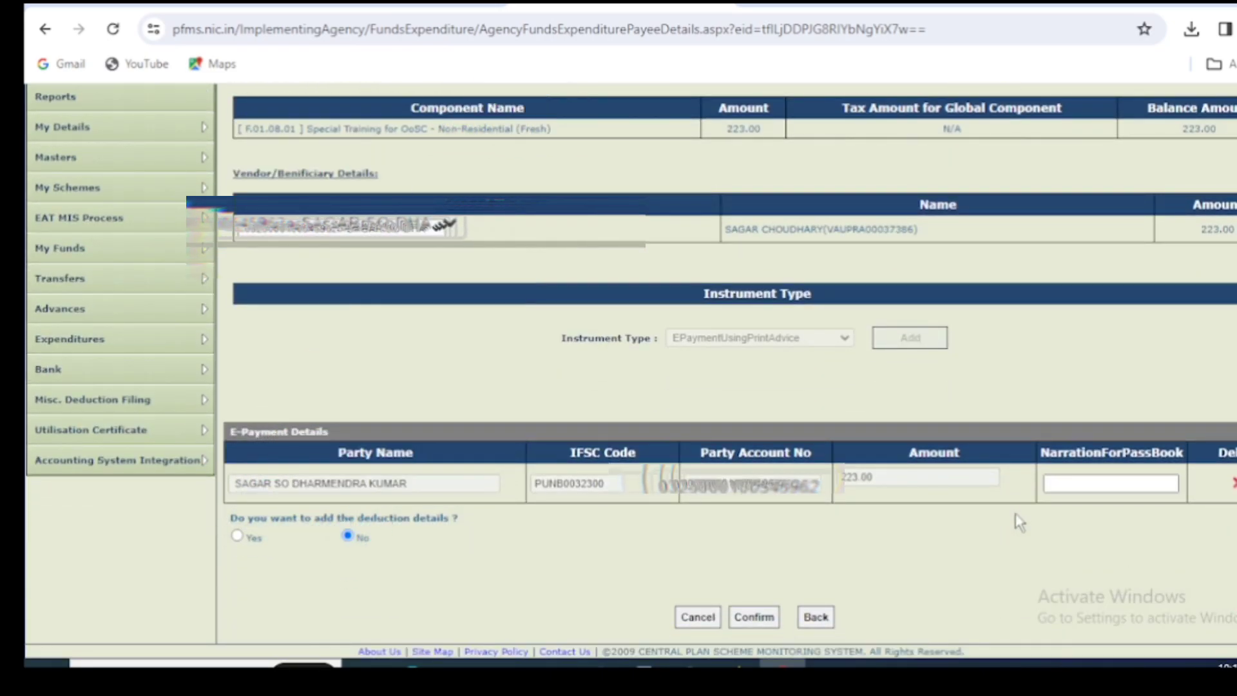
Step: Enter "house hold grant" as the passbook narration for the e-payment and confirm the payee details
click(1067, 477)
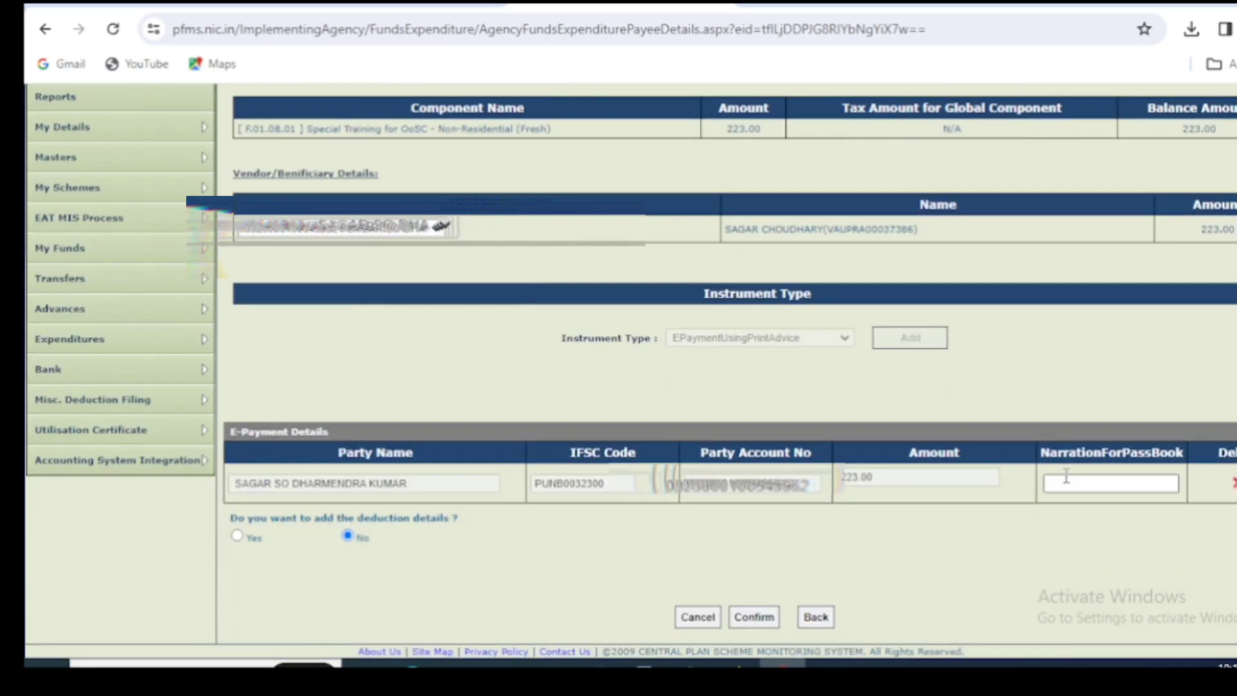
text(house hhold)
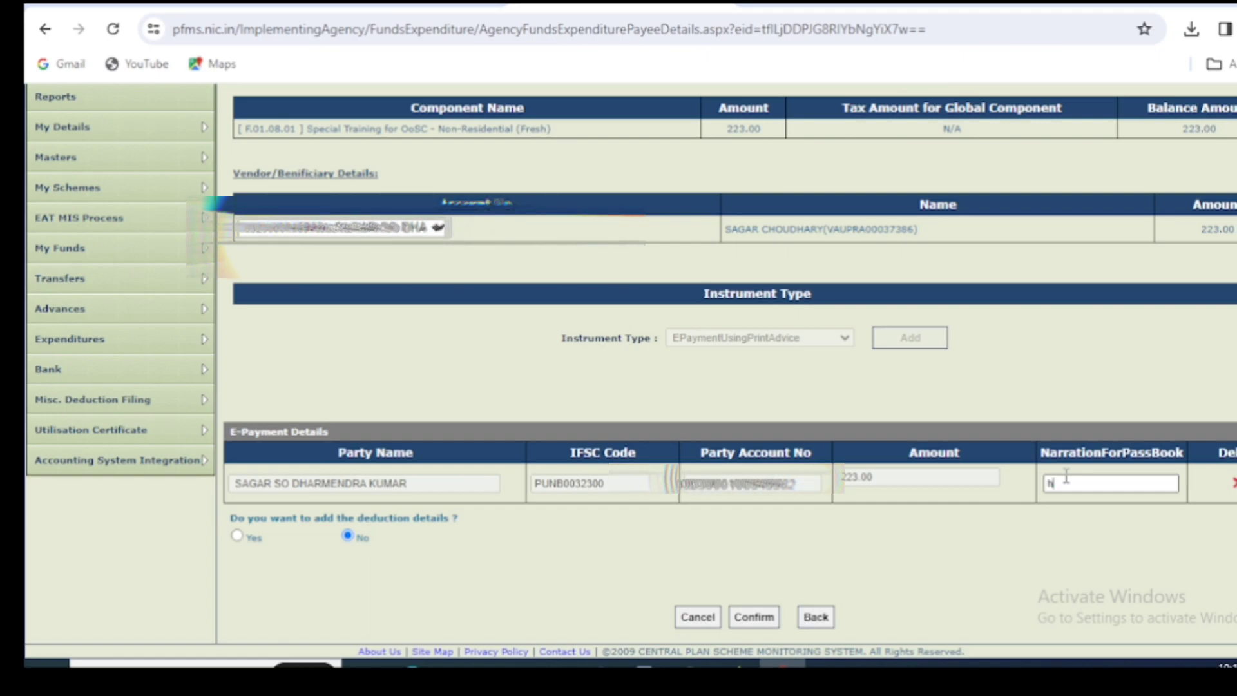
key(BackSpace)
key(BackSpace)
key(BackSpace)
key(BackSpace)
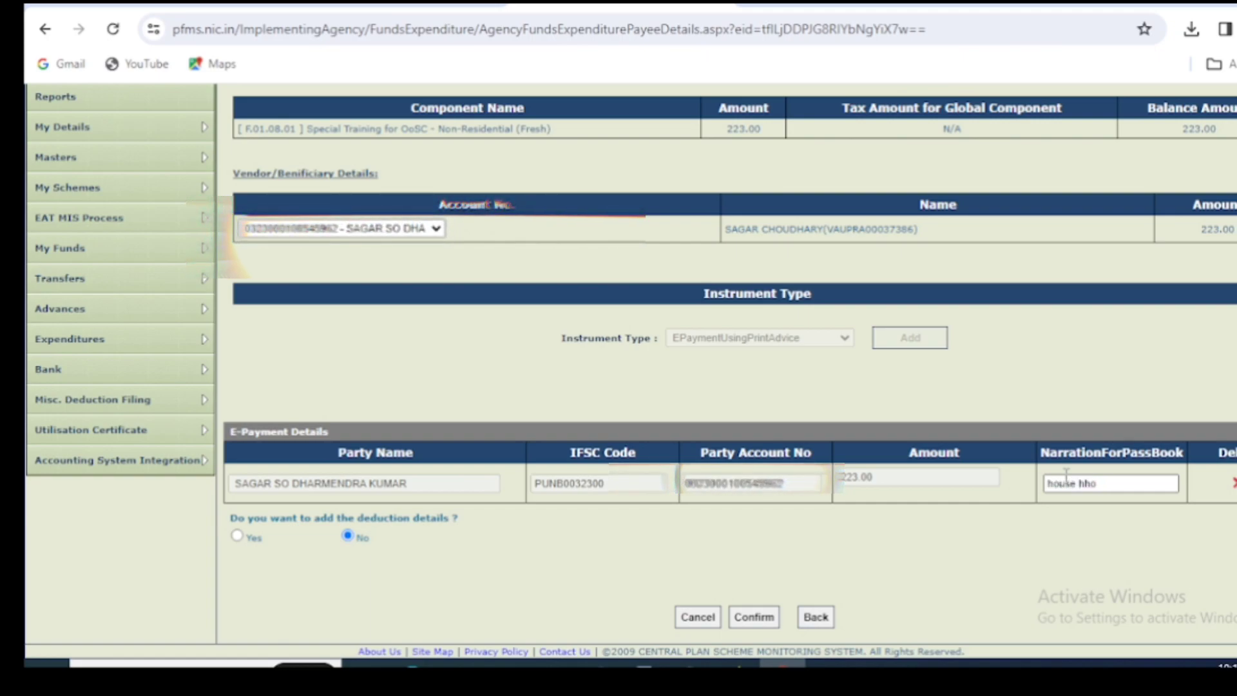
text(old gran)
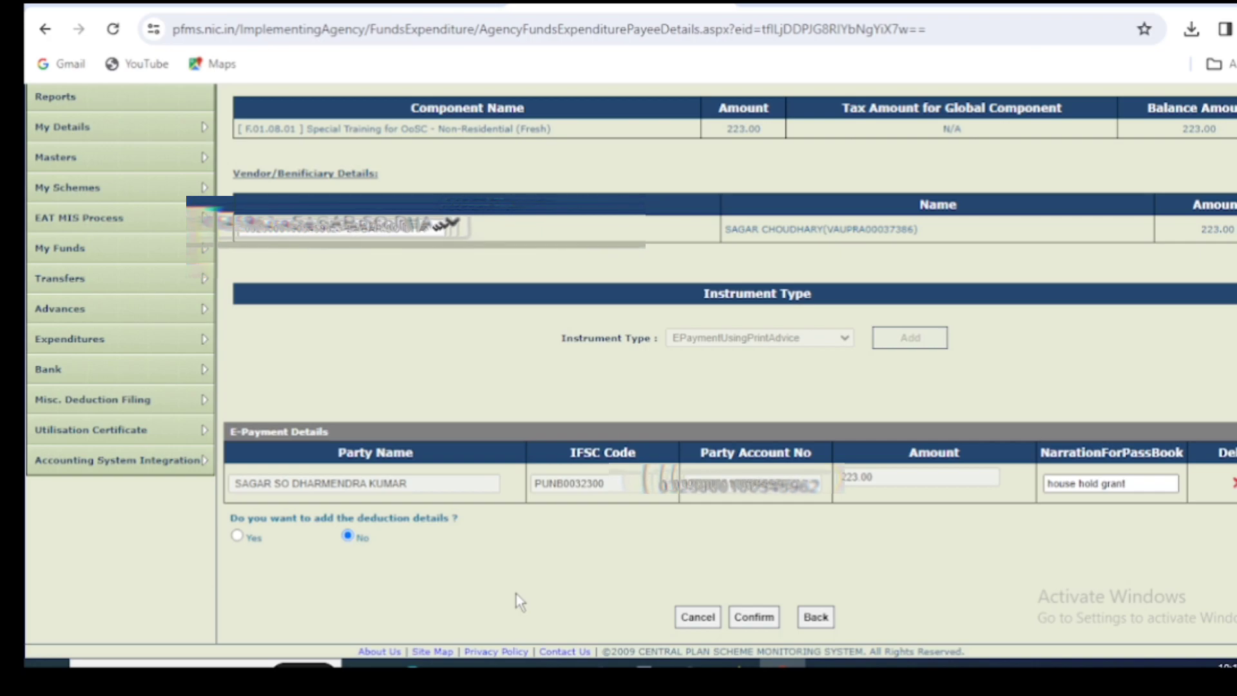
text(t)
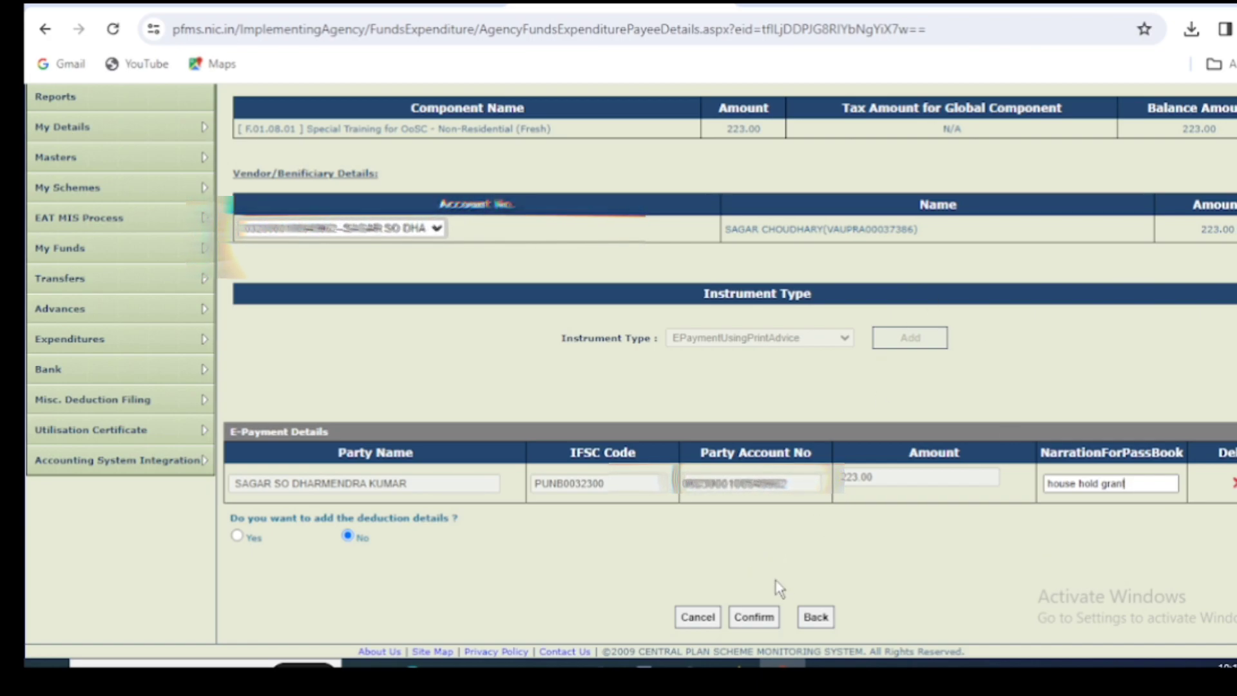
click(767, 617)
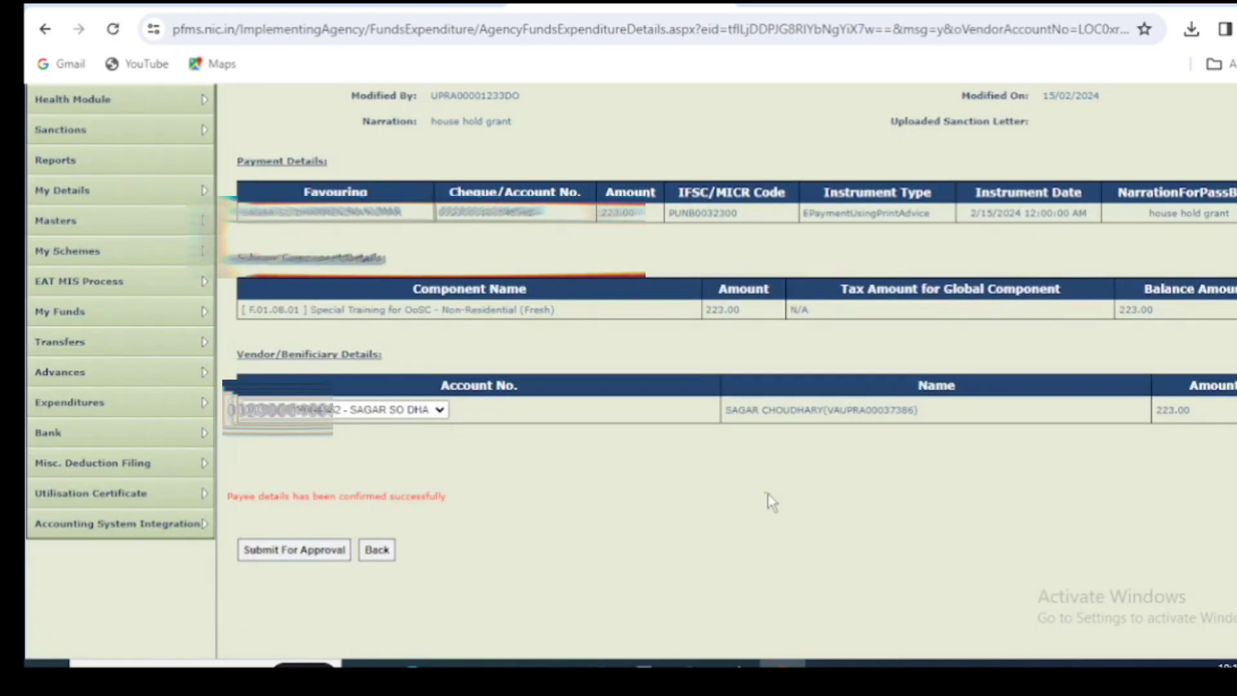
Step: Submit the 223.00 expenditure for approval and check the submission message
click(297, 558)
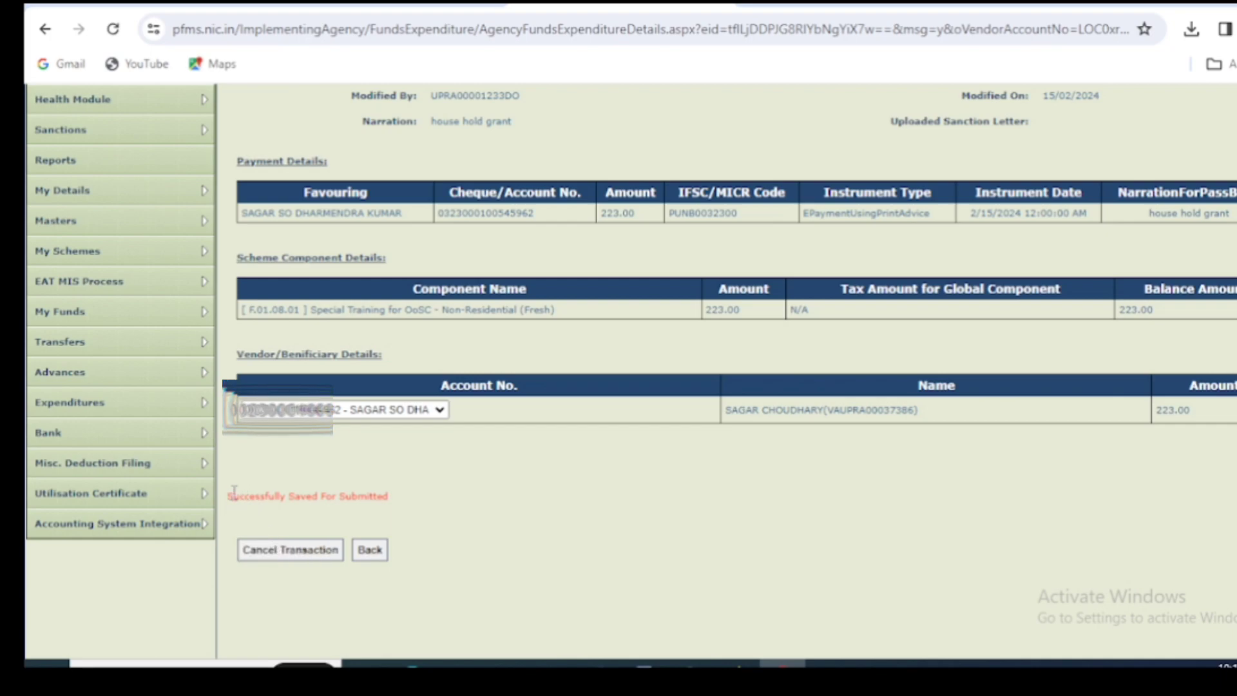
drag(230, 497, 401, 500)
click(405, 501)
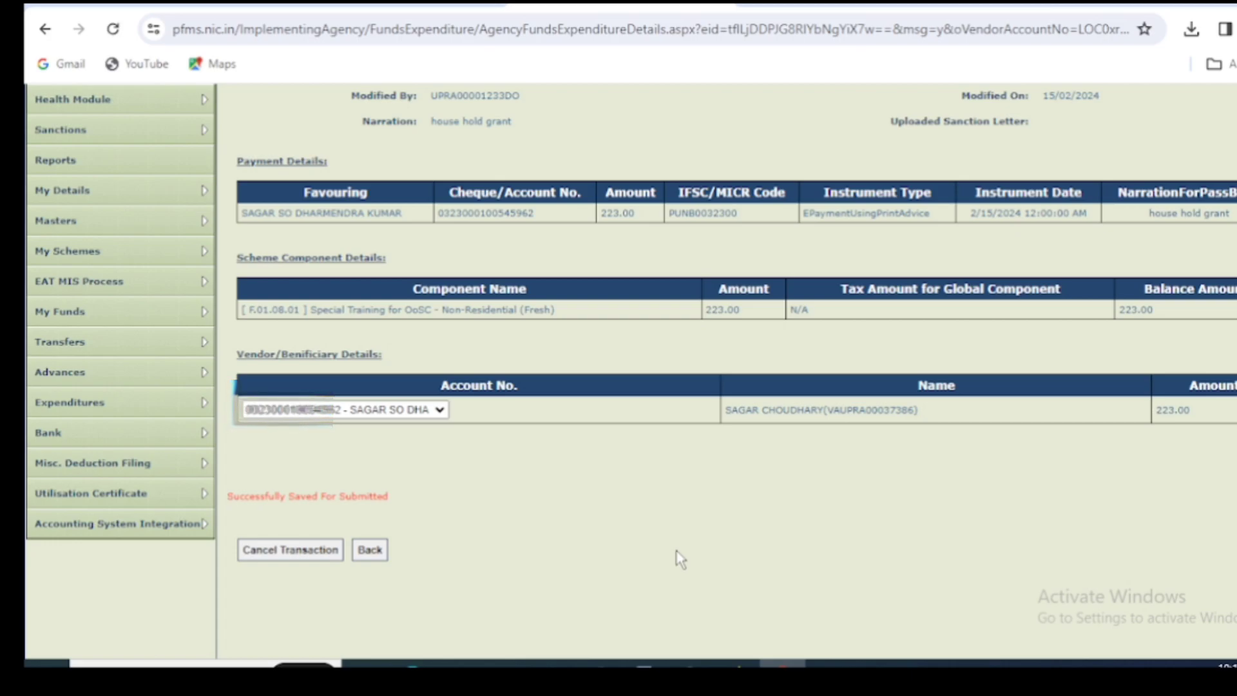
Step: Search the managed expenditures under the scheme UP113 - Samgra Shiksha (Elementary Education) 3667 UP
mouse_move(193, 413)
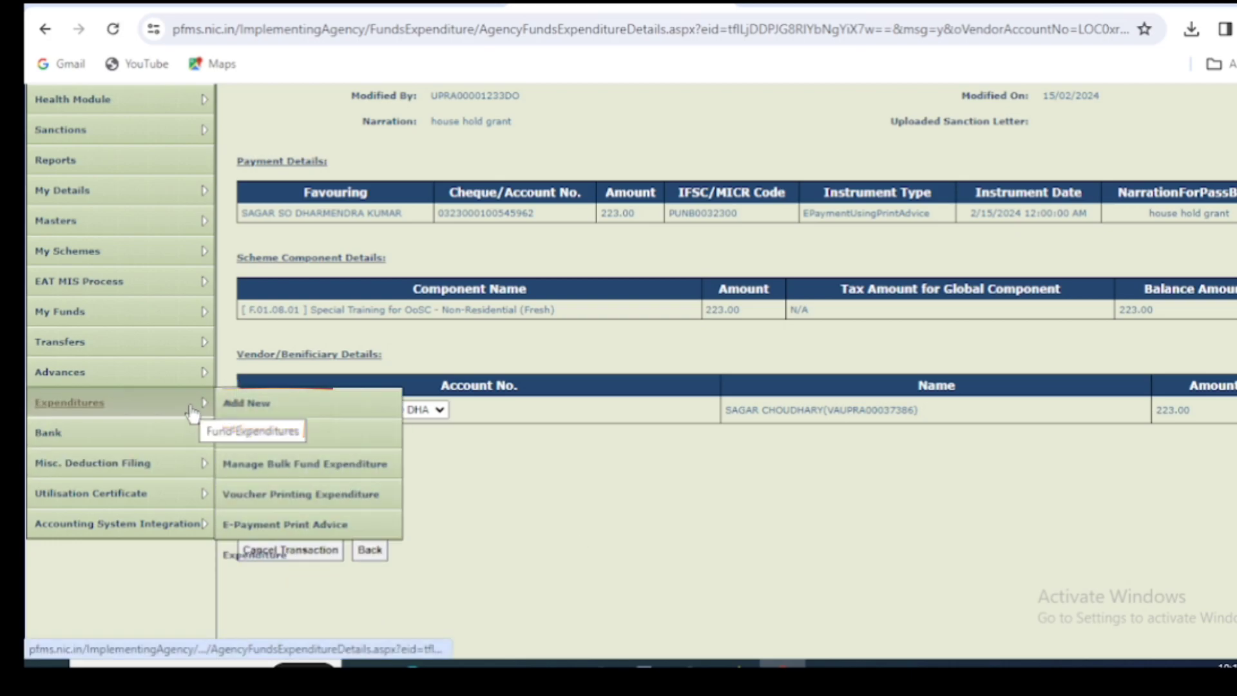
click(254, 433)
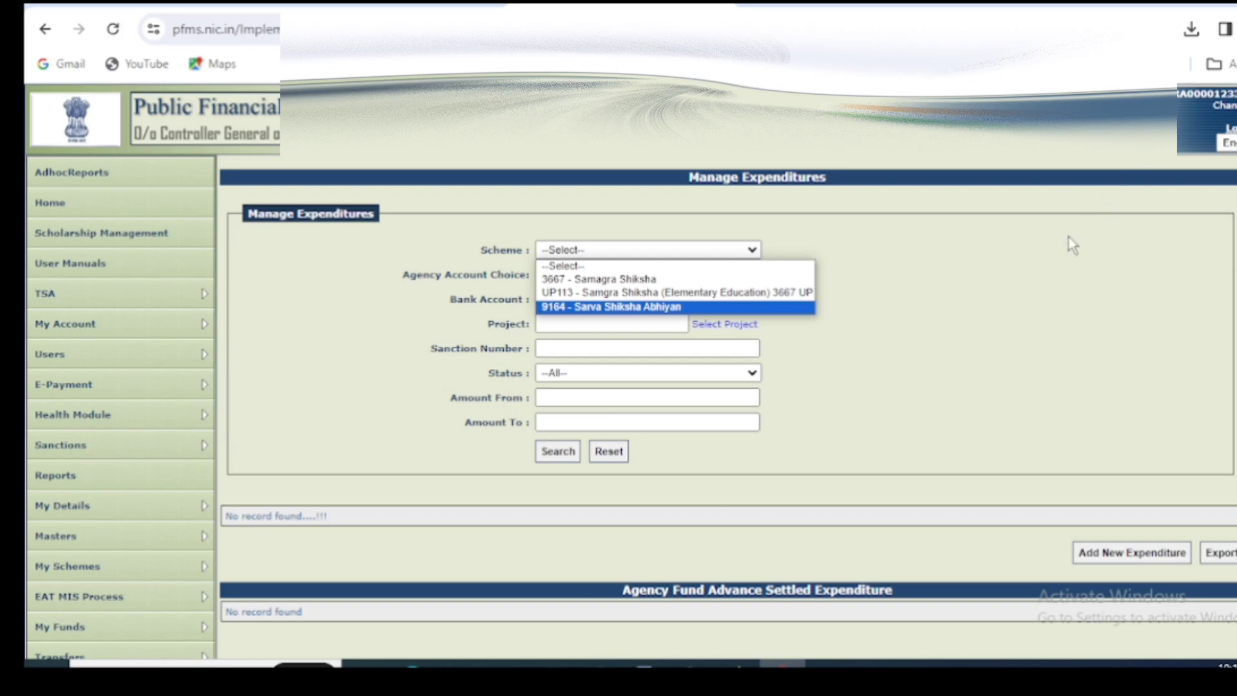
click(1002, 270)
scroll(1002, 270, down, 1)
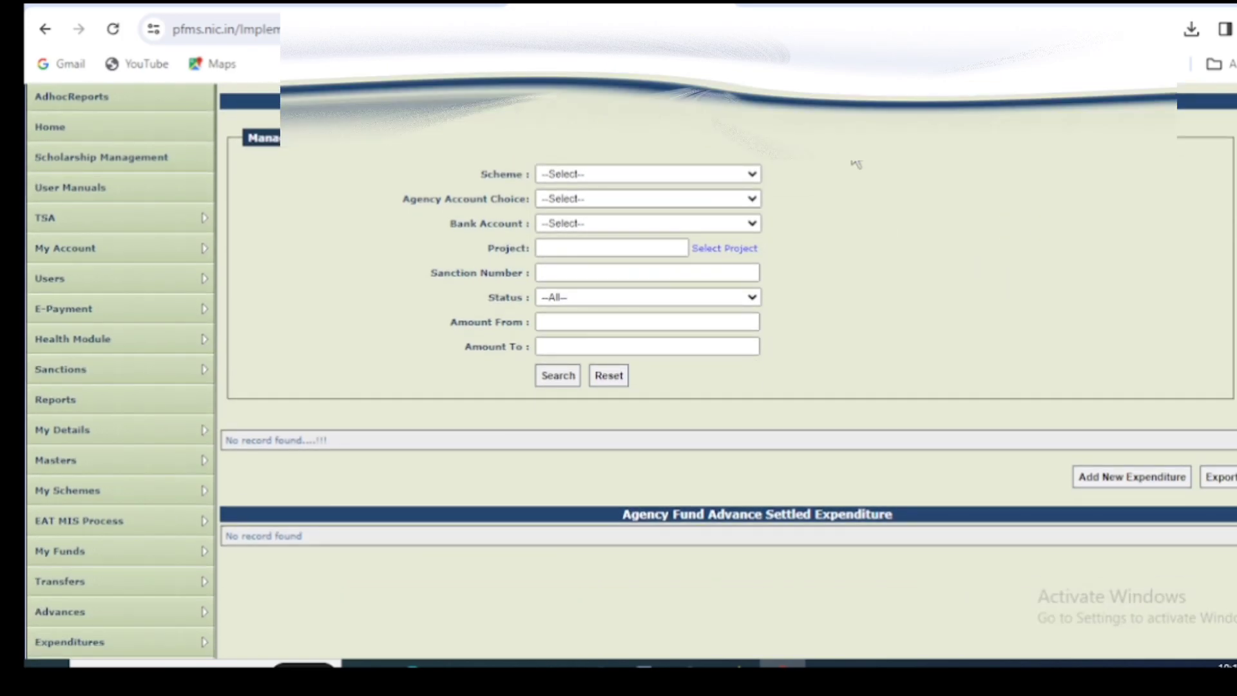
click(657, 175)
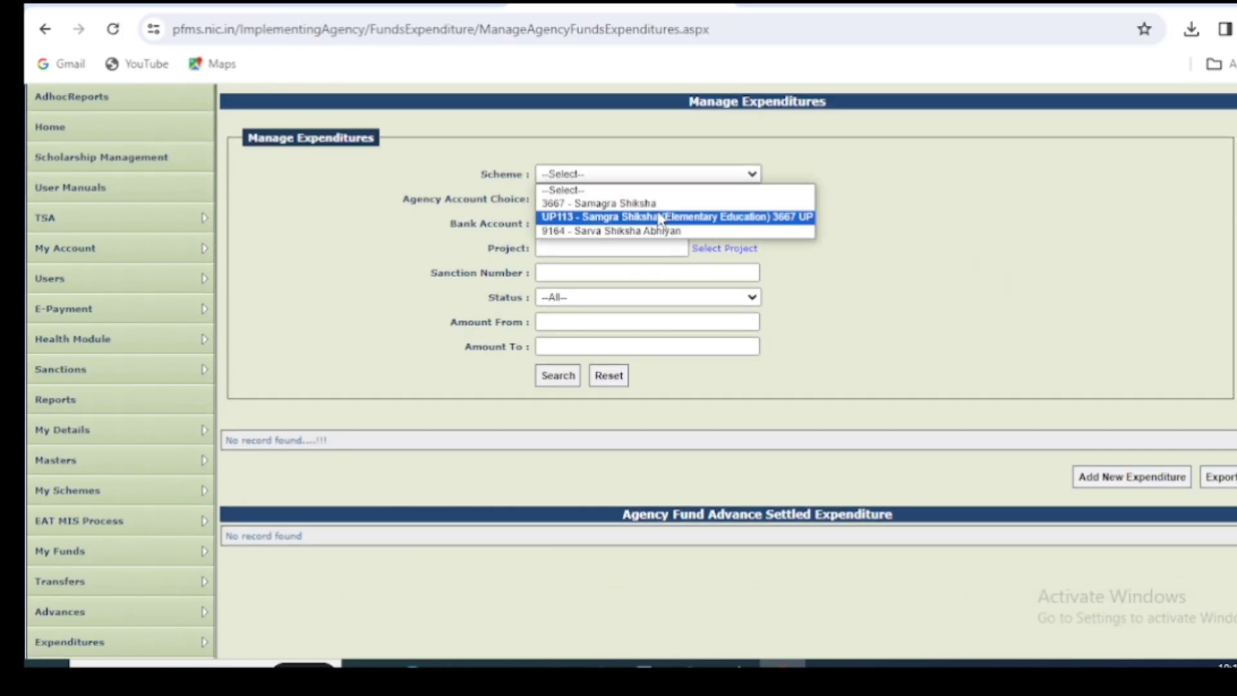
click(660, 218)
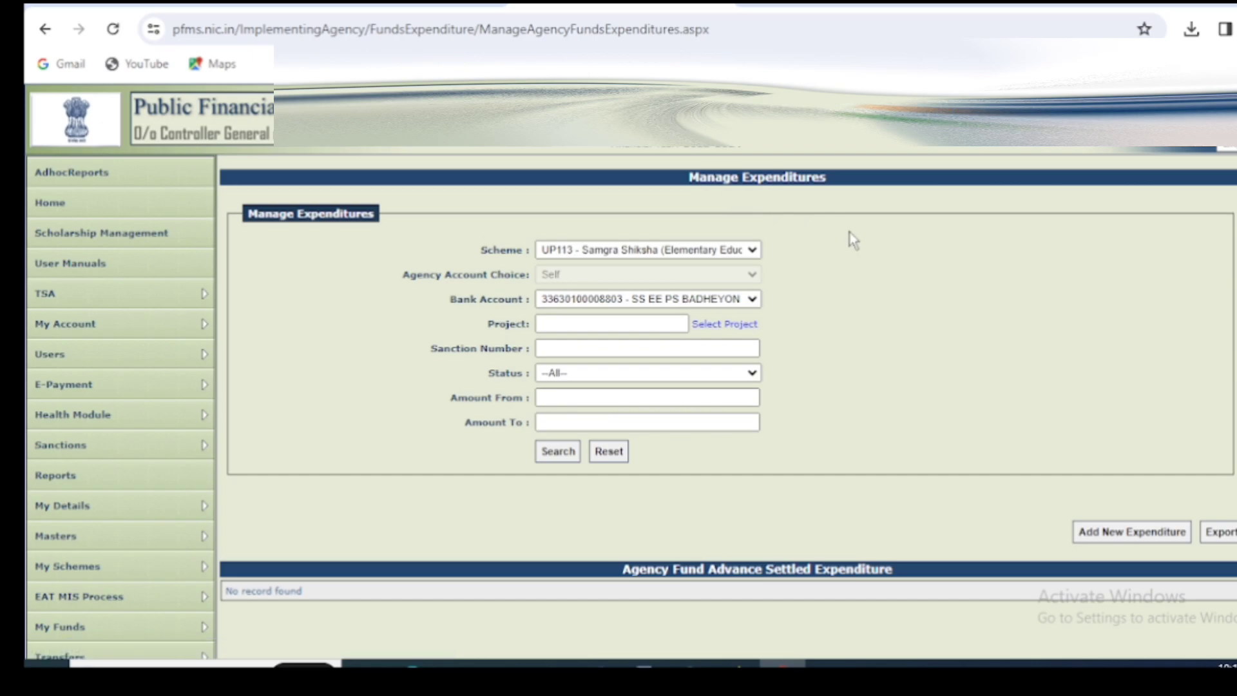
scroll(854, 240, down, 2)
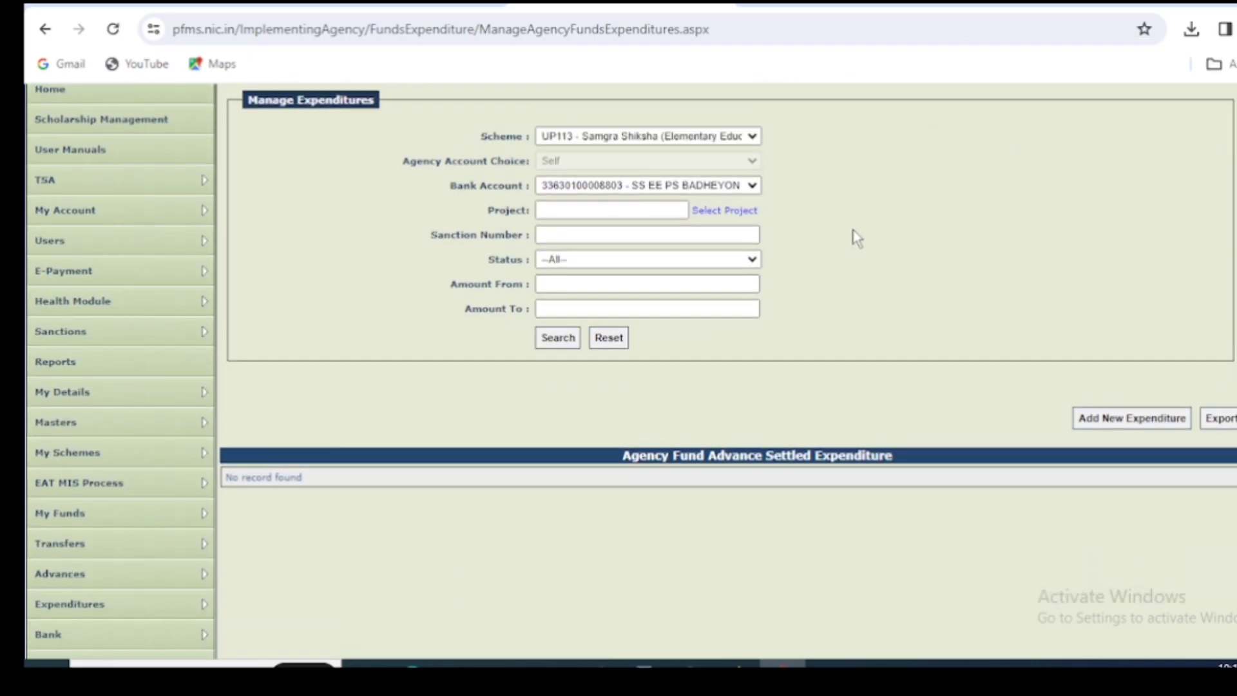
click(557, 339)
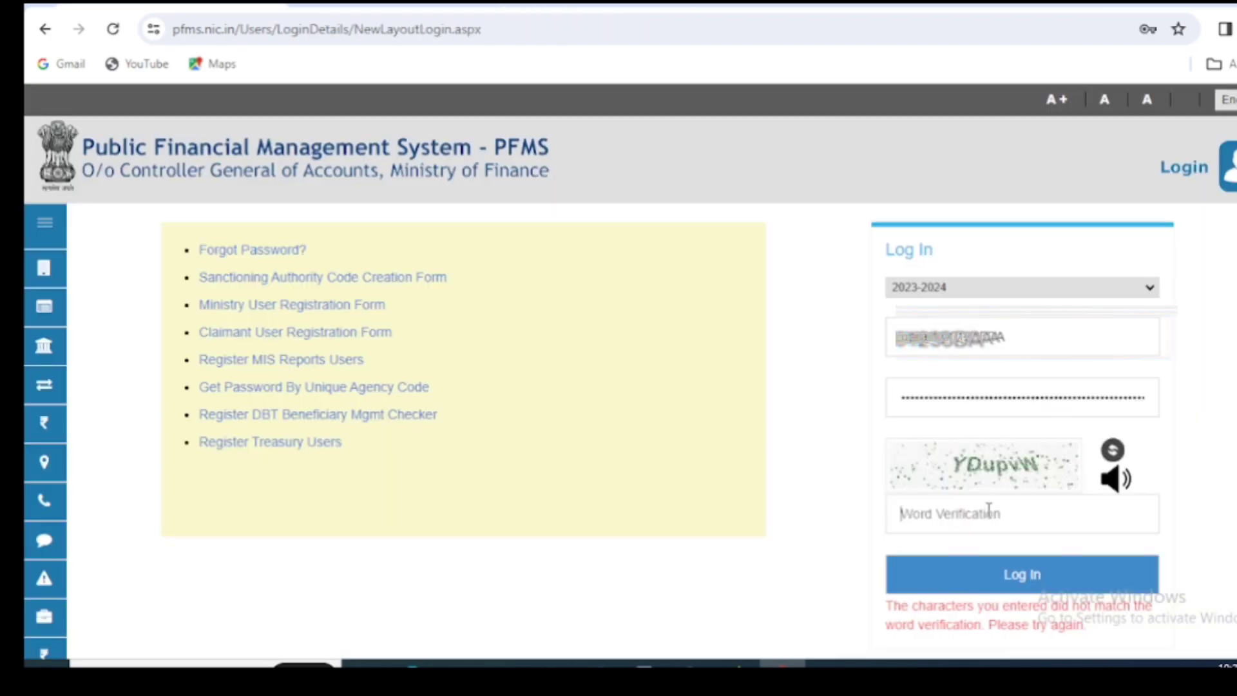
Step: Enter the word verification code and log in to the approver's PFMS account
text(Y)
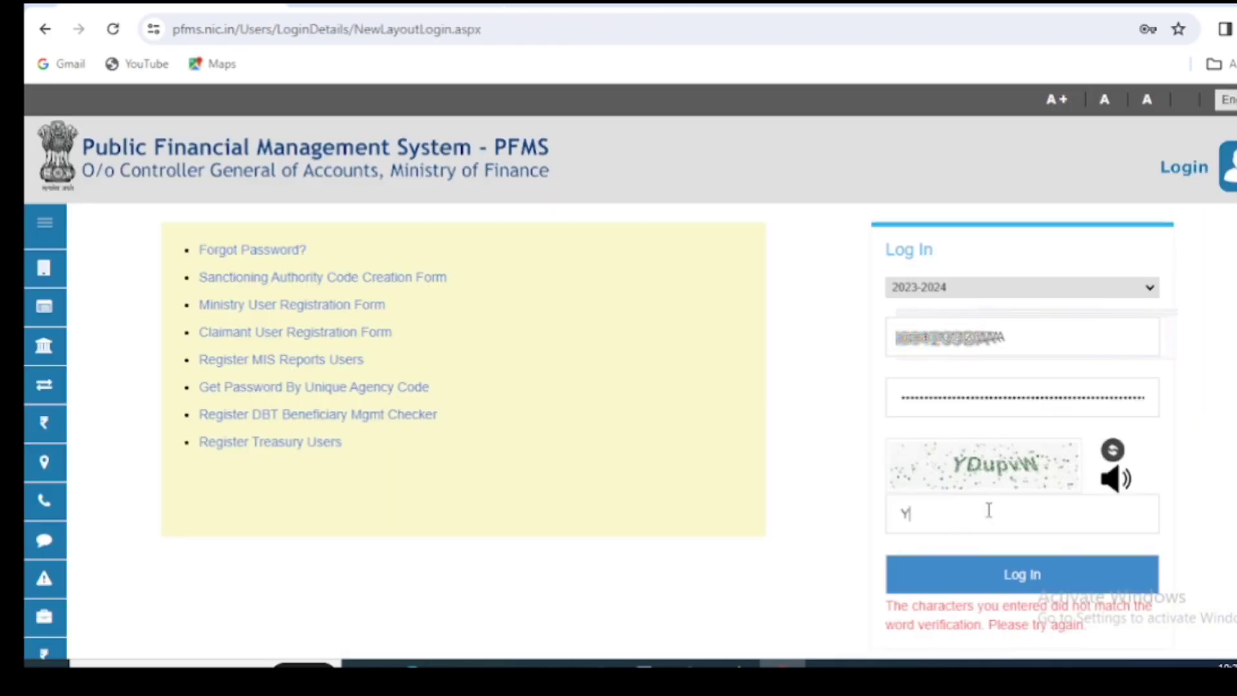
text(DupvW)
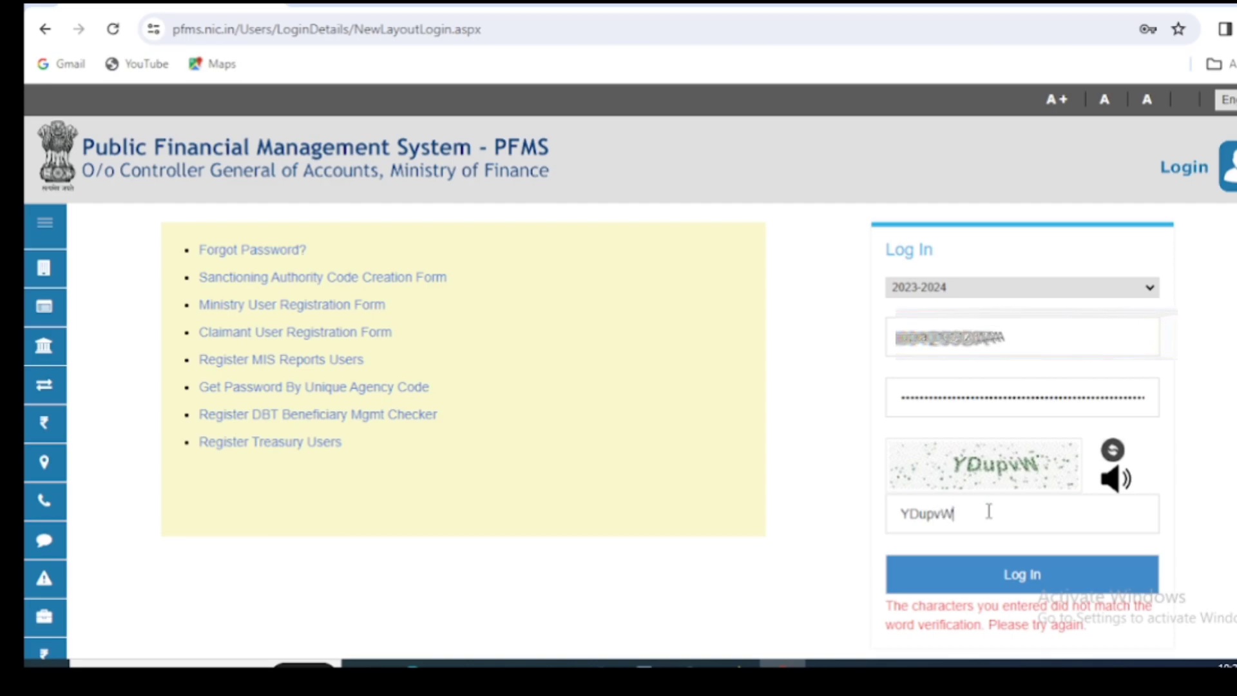
click(993, 582)
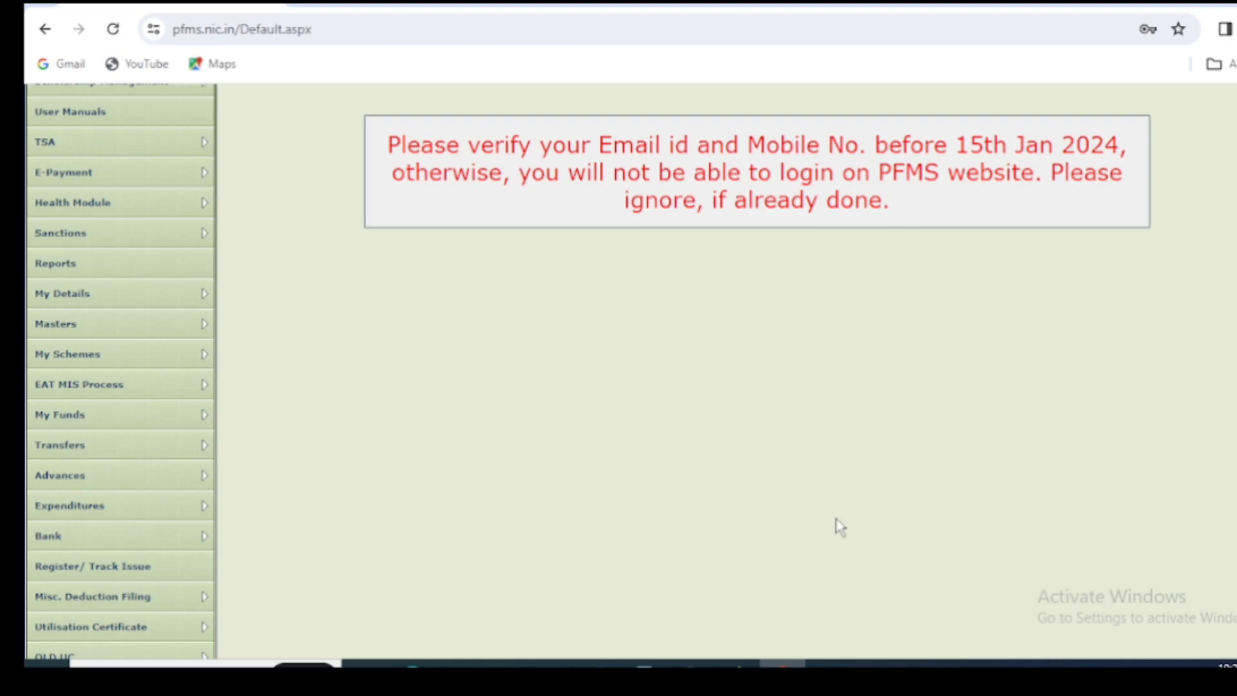
Step: Search the expenditures awaiting approval under scheme UP113 - Samgra Shiksha (Elementary Education) 3667 UP and open the 223.00 entry
scroll(839, 526, down, 1)
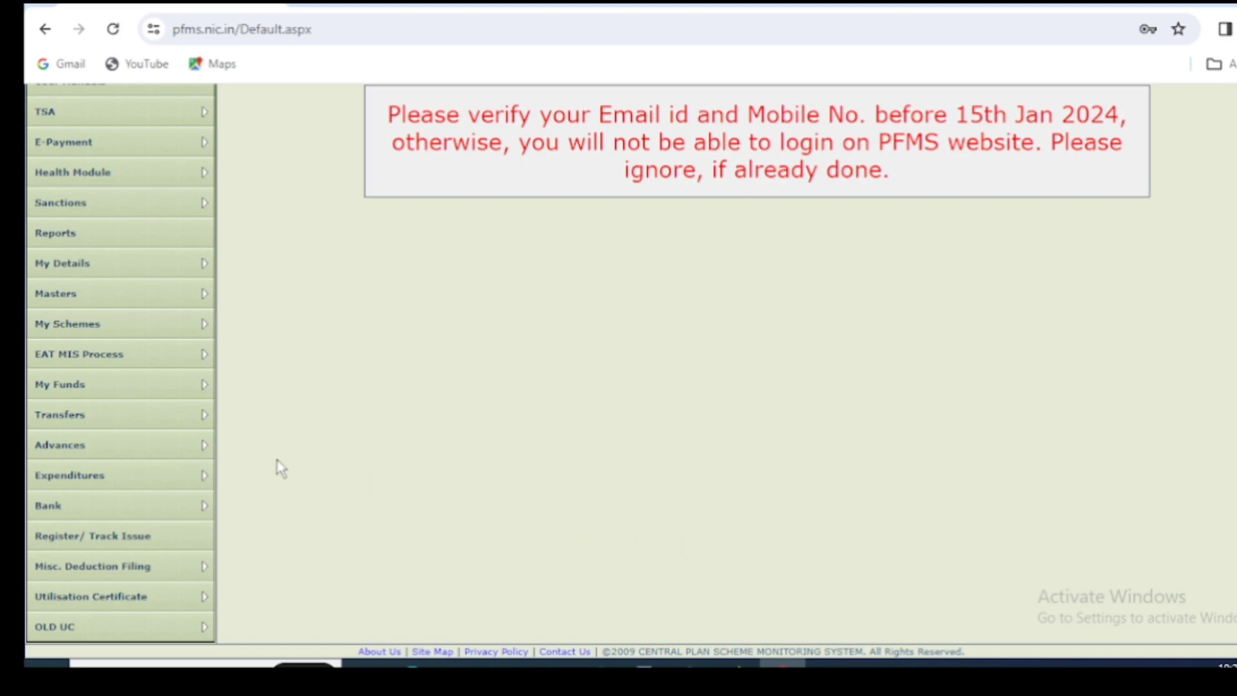
mouse_move(180, 483)
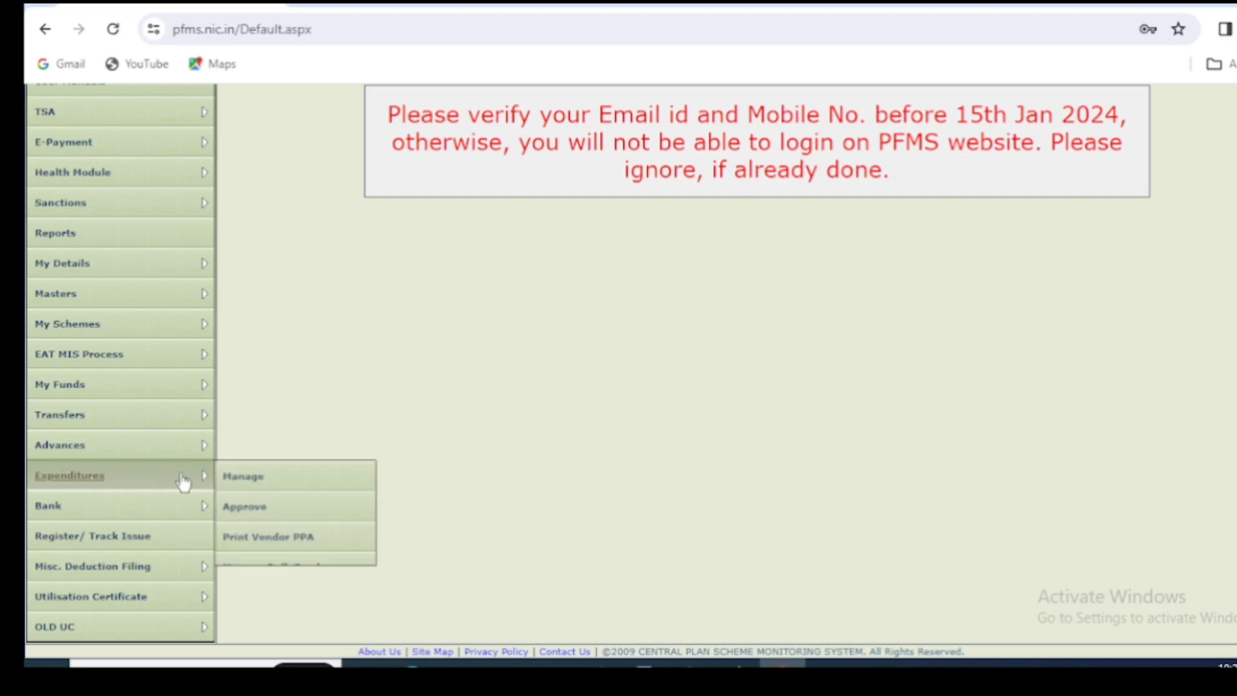
click(251, 513)
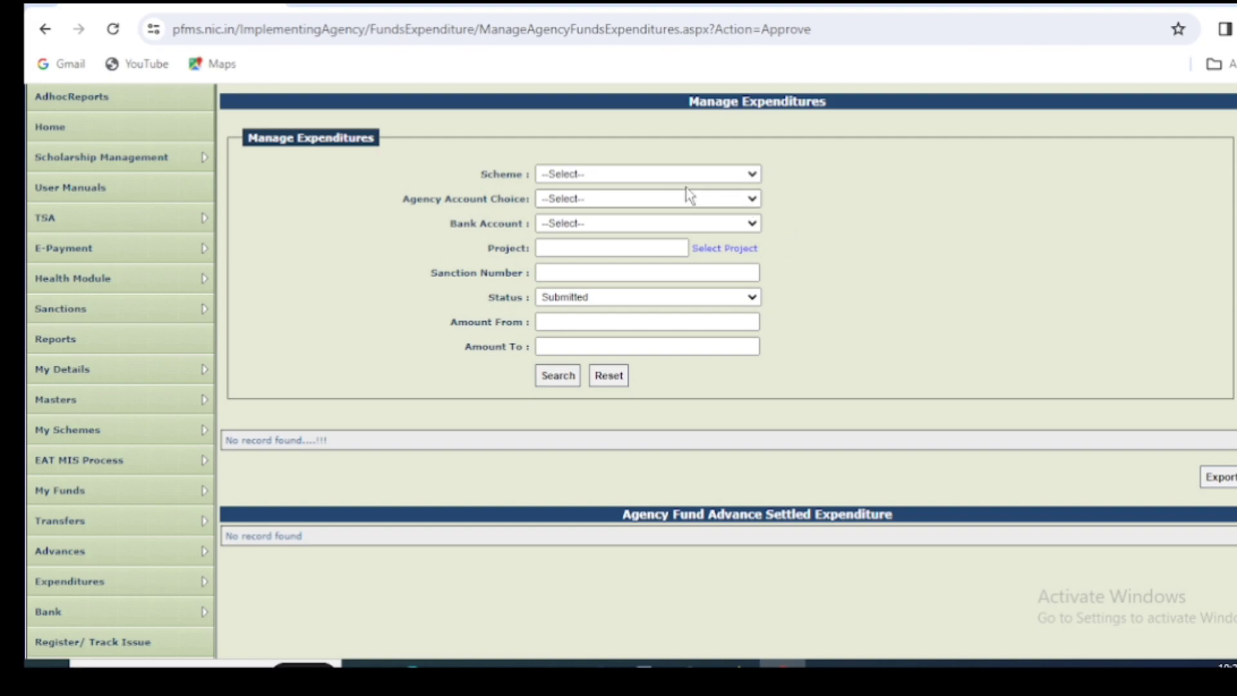
click(670, 173)
click(611, 217)
scroll(949, 289, down, 1)
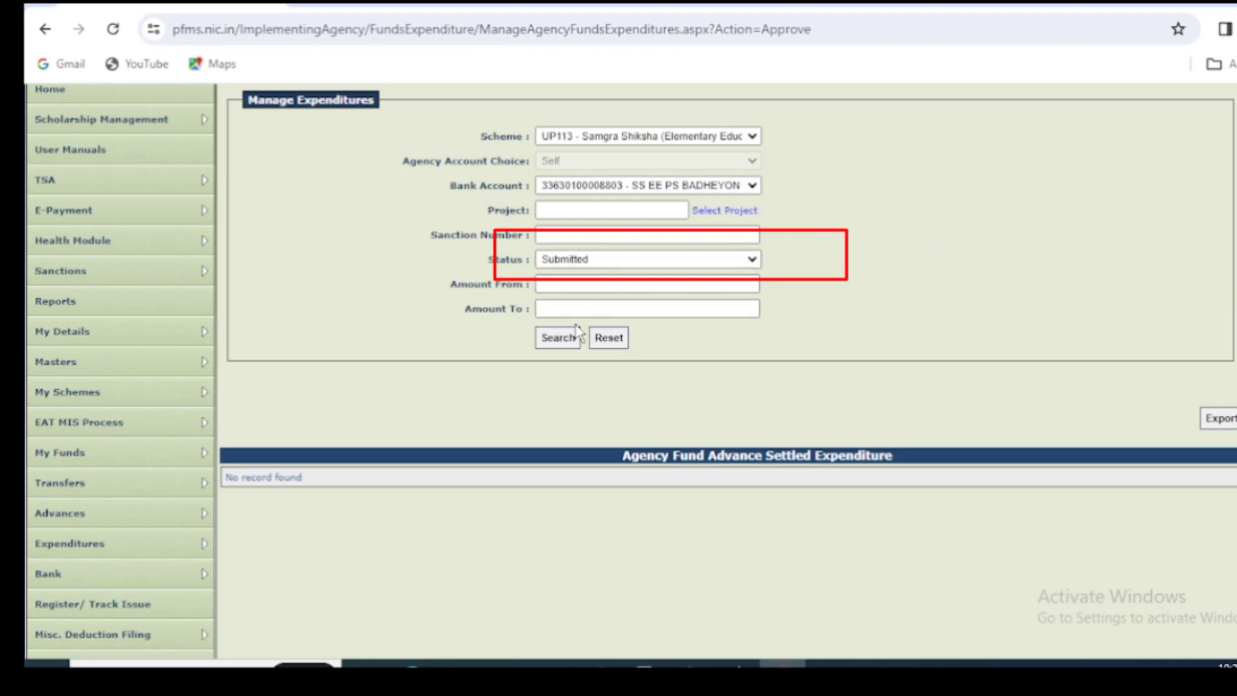
click(558, 338)
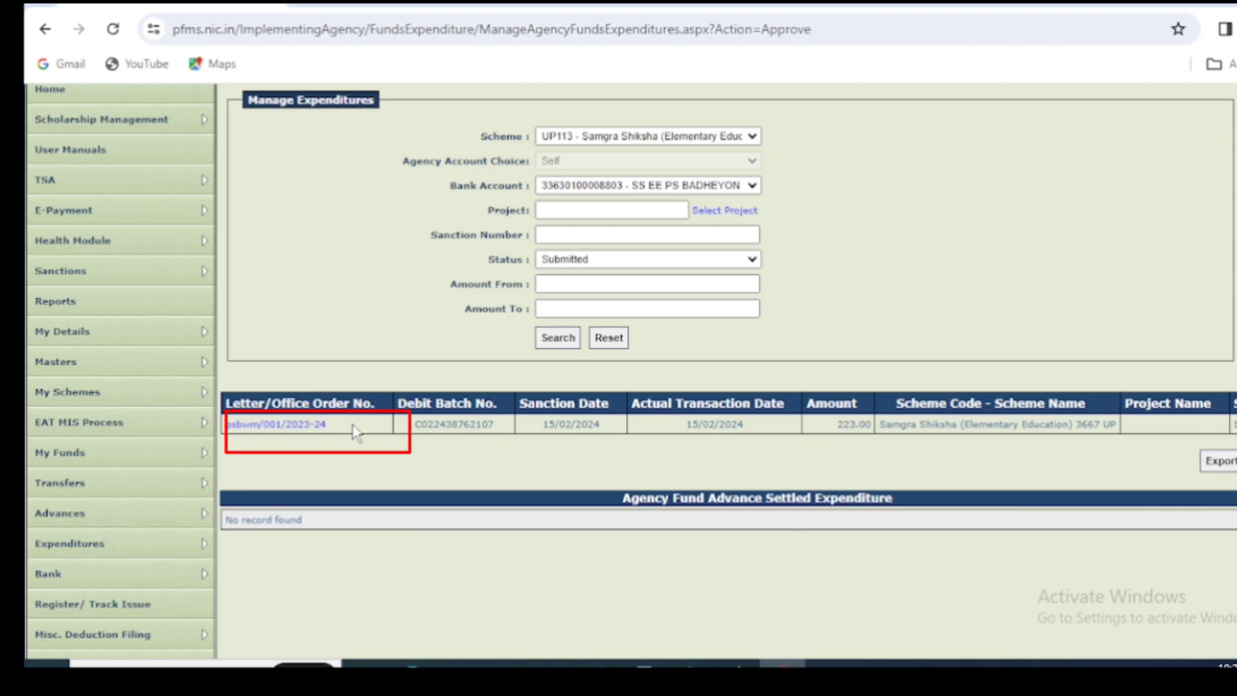
click(269, 427)
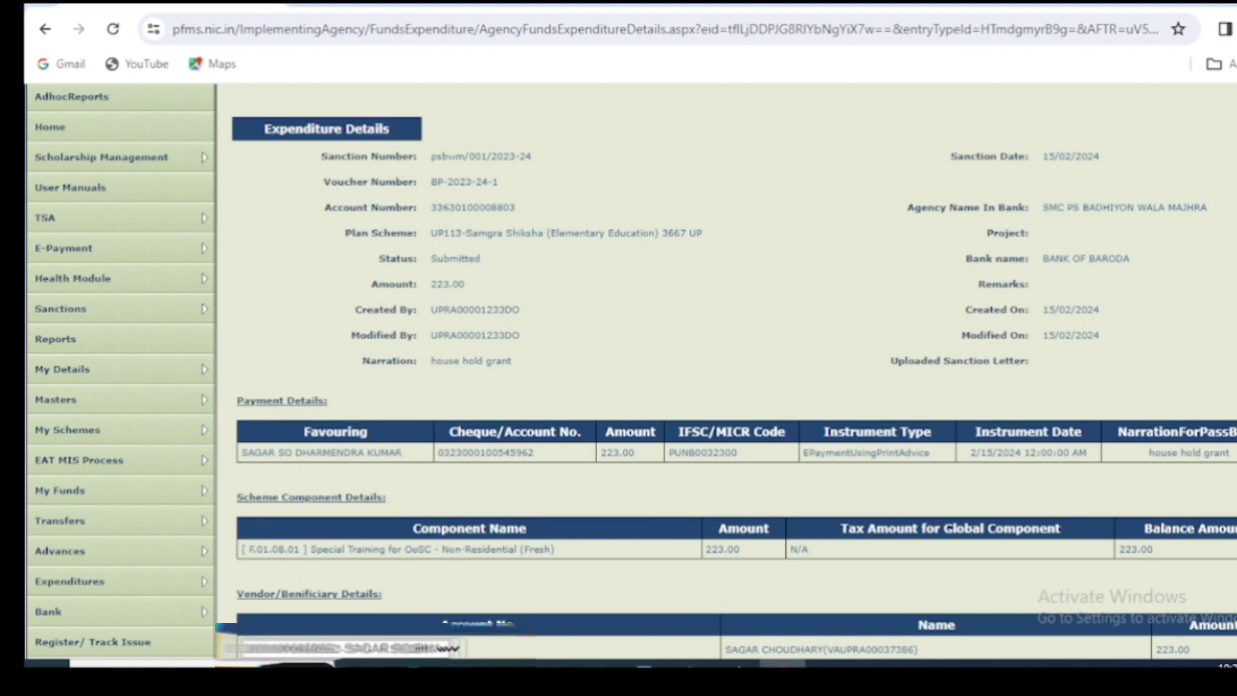
Step: Review the submitted expenditure's payment and vendor details, then approve it with the remark "approved", accepting the PPA processing notice
scroll(632, 374, down, 3)
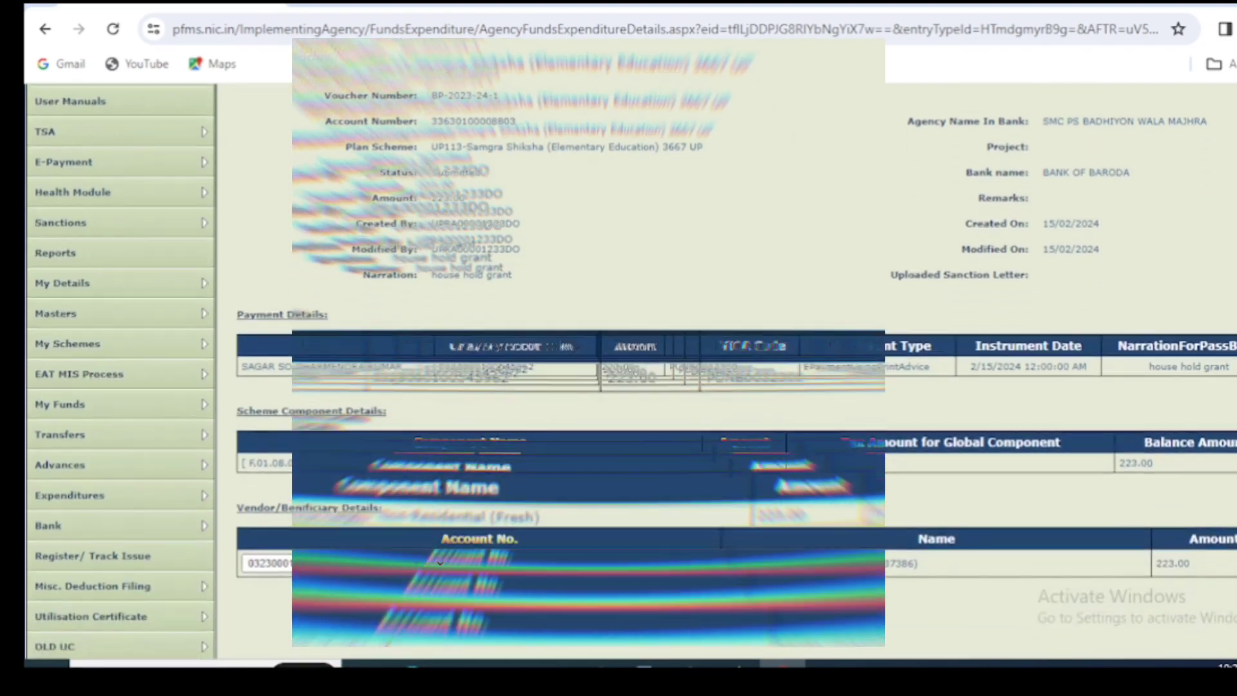
scroll(632, 361, down, 3)
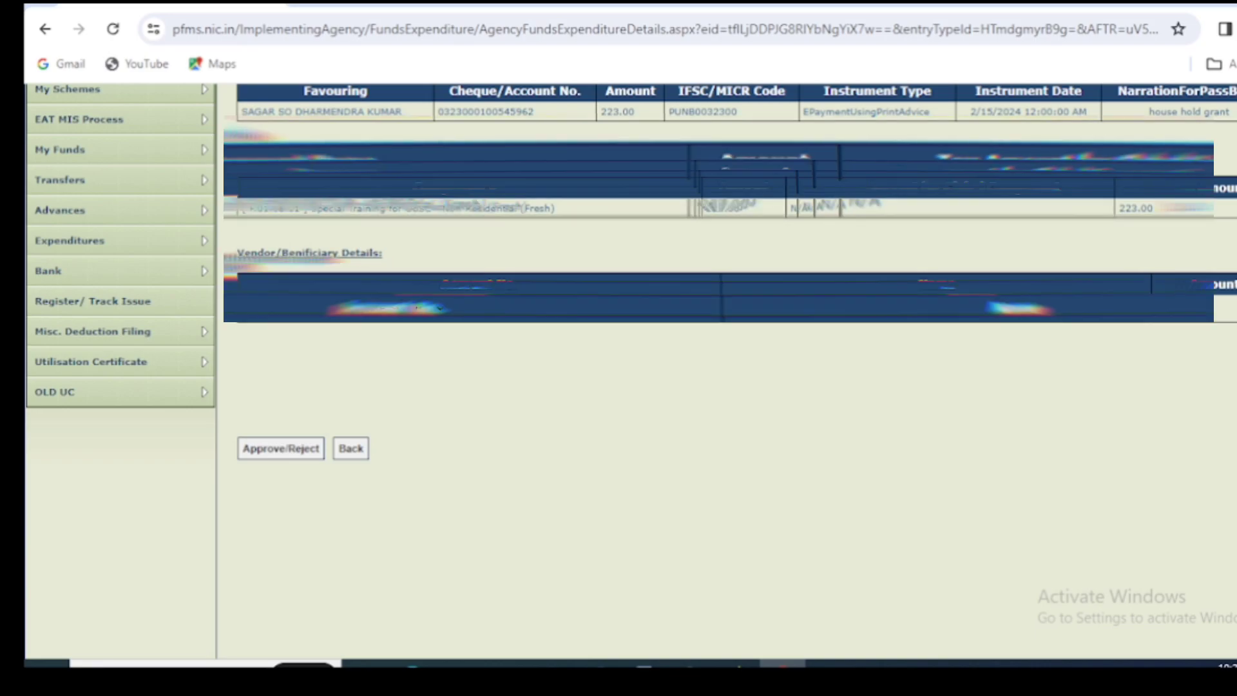
scroll(632, 257, down, 1)
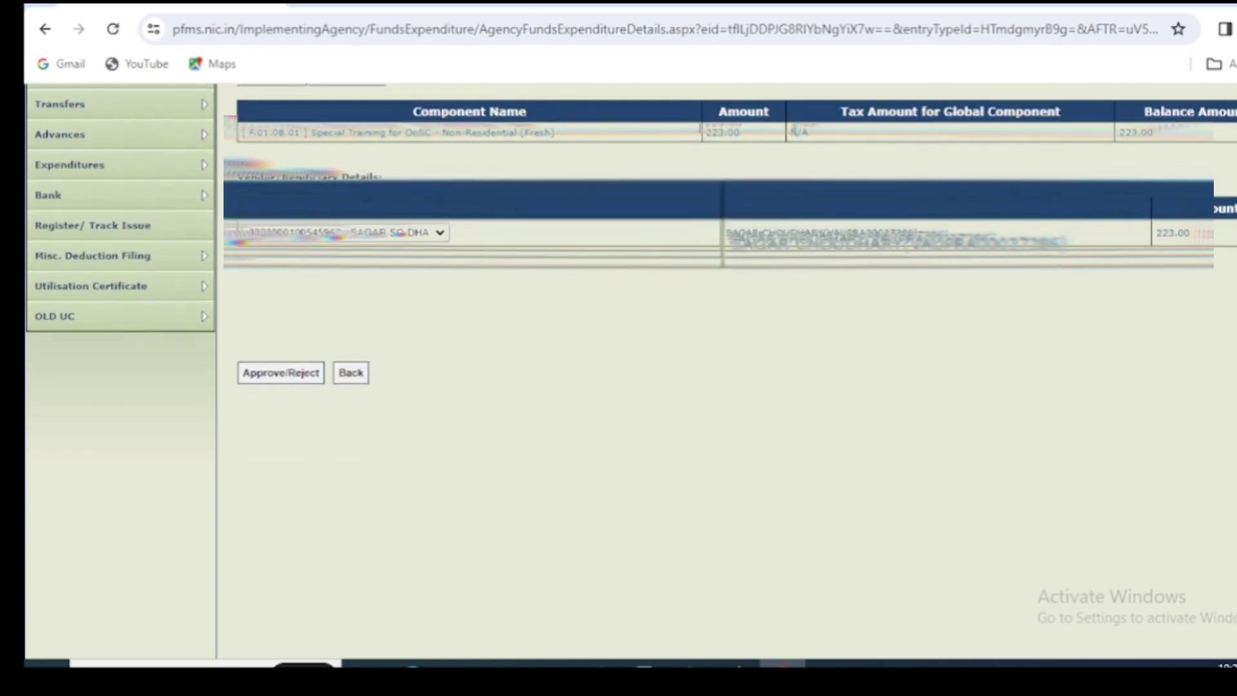
scroll(727, 360, down, 1)
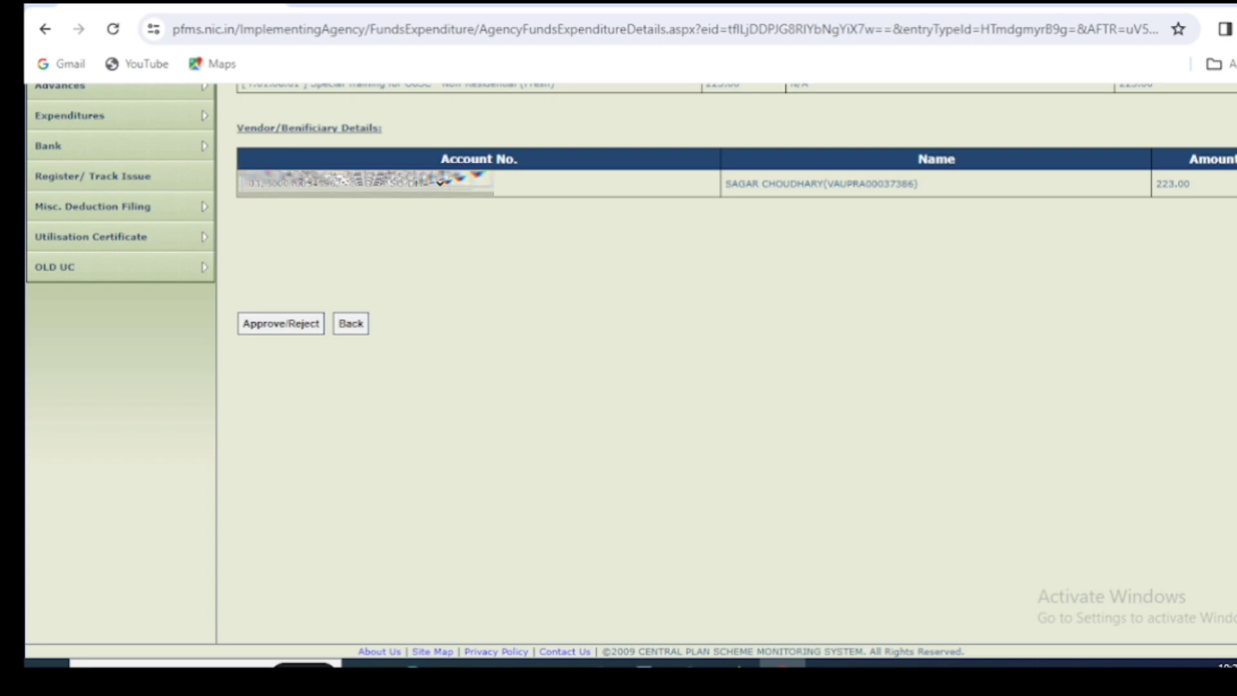
click(271, 341)
click(532, 367)
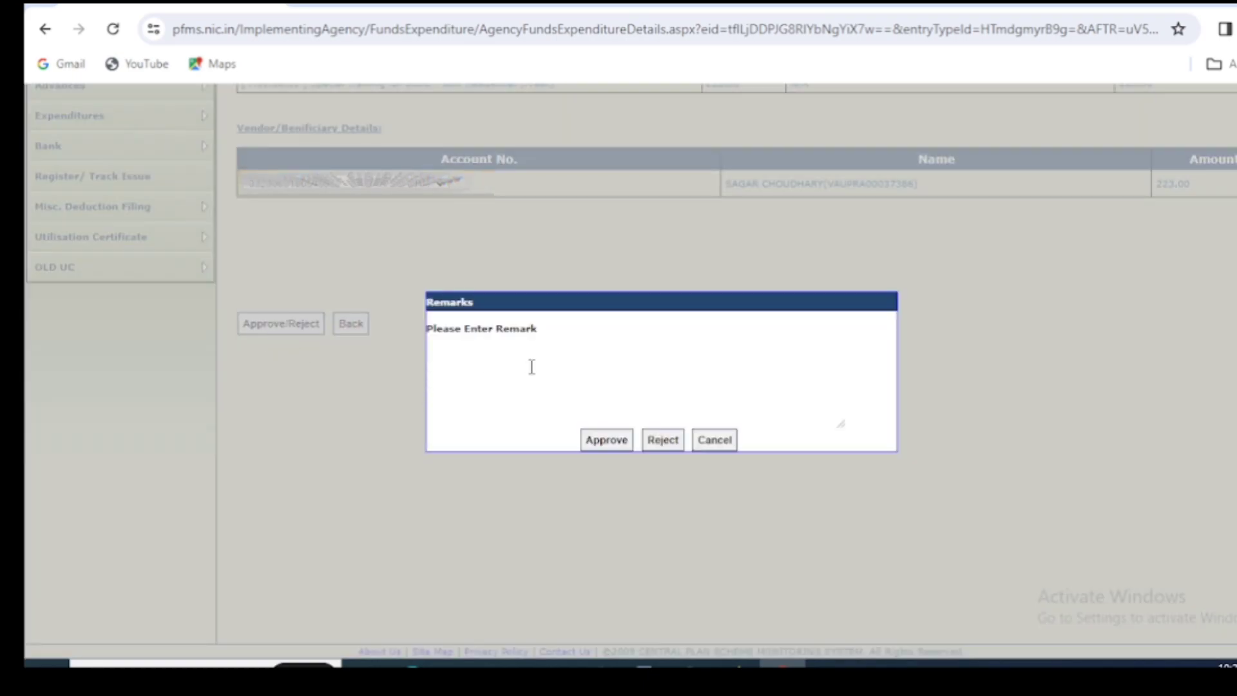
text(approved)
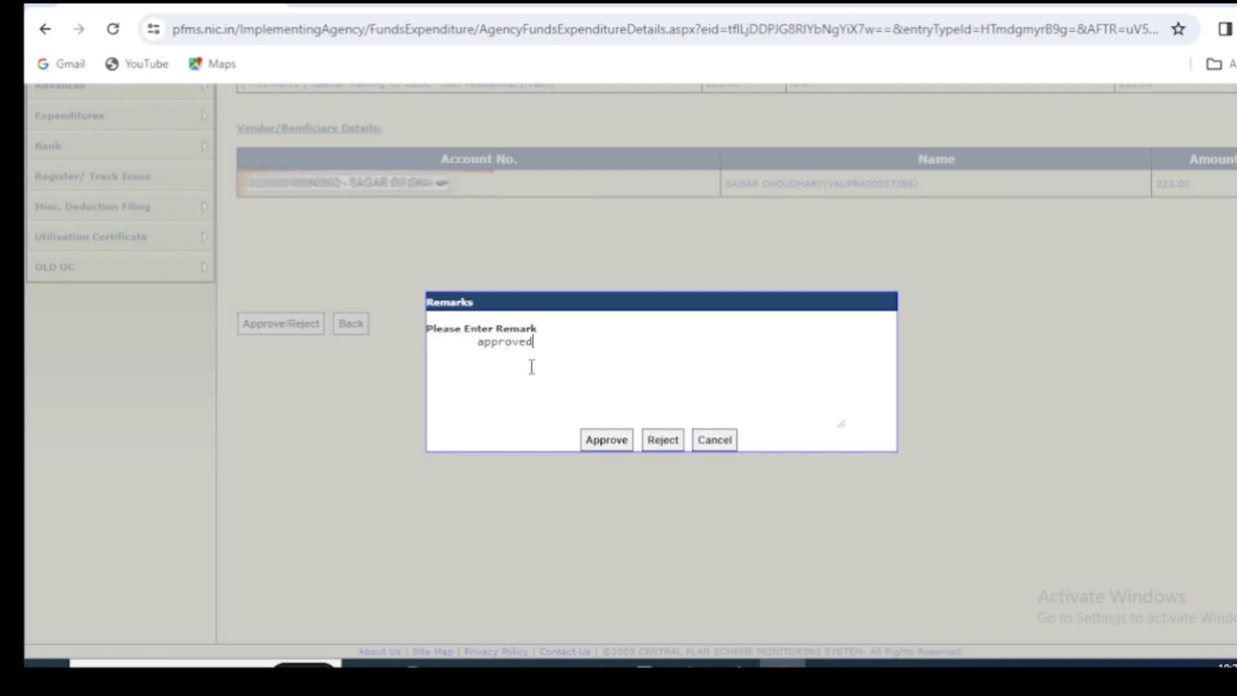
click(598, 451)
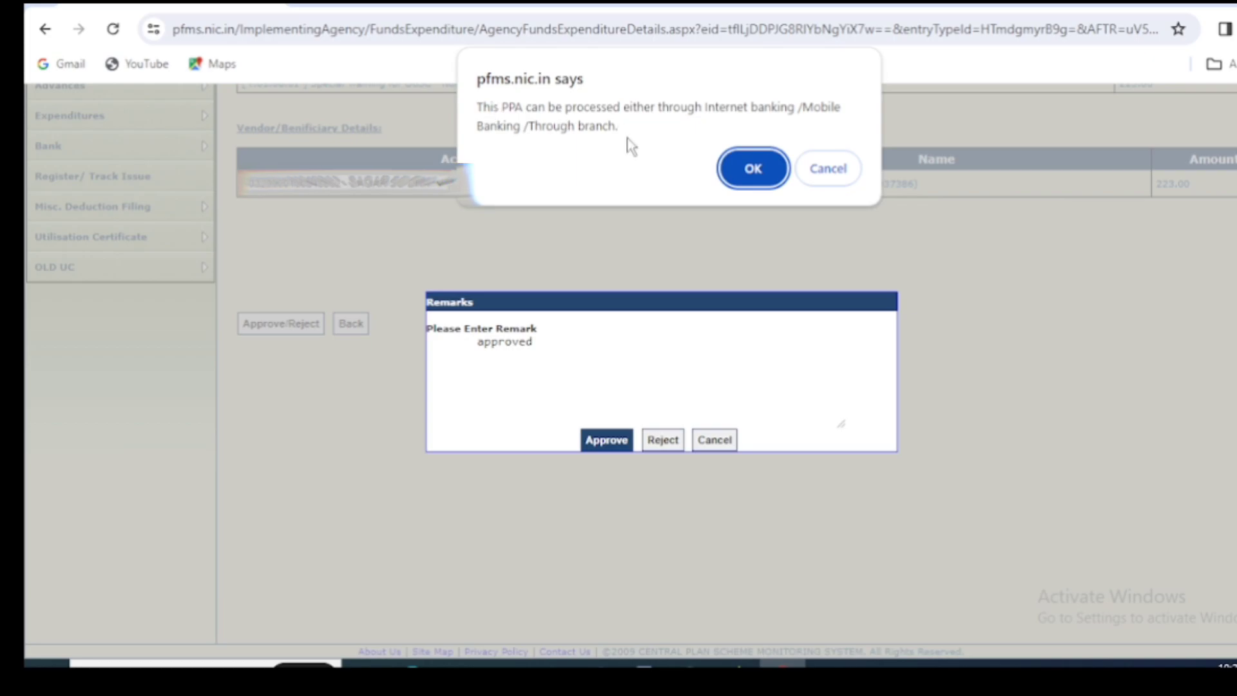
click(748, 168)
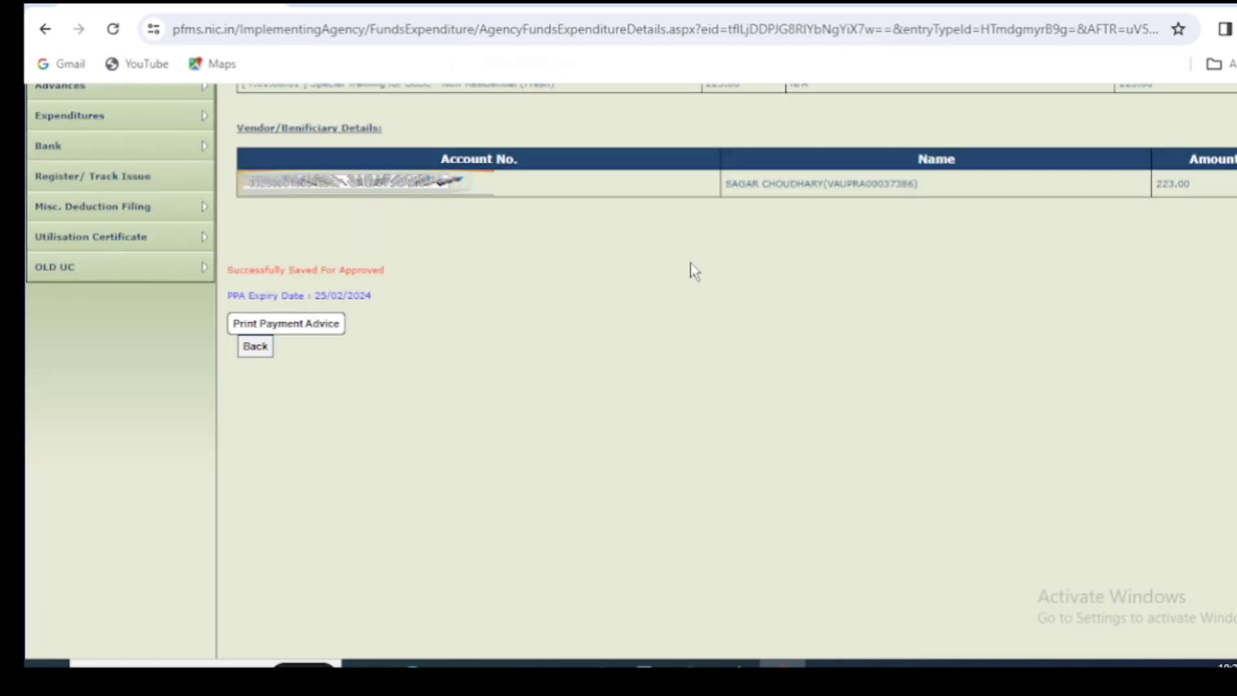
Step: Check the PPA expiry date, then try to print the payment advice and acknowledge the validity notice
scroll(412, 421, down, 1)
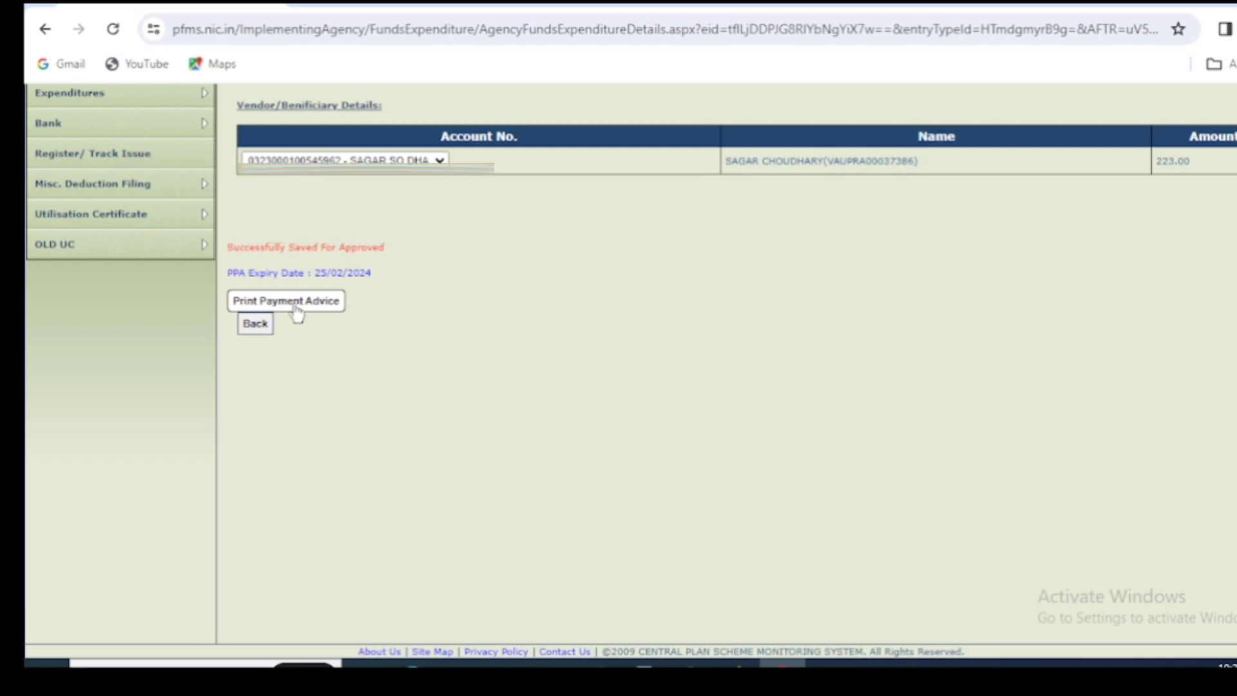
drag(228, 275, 368, 275)
click(400, 289)
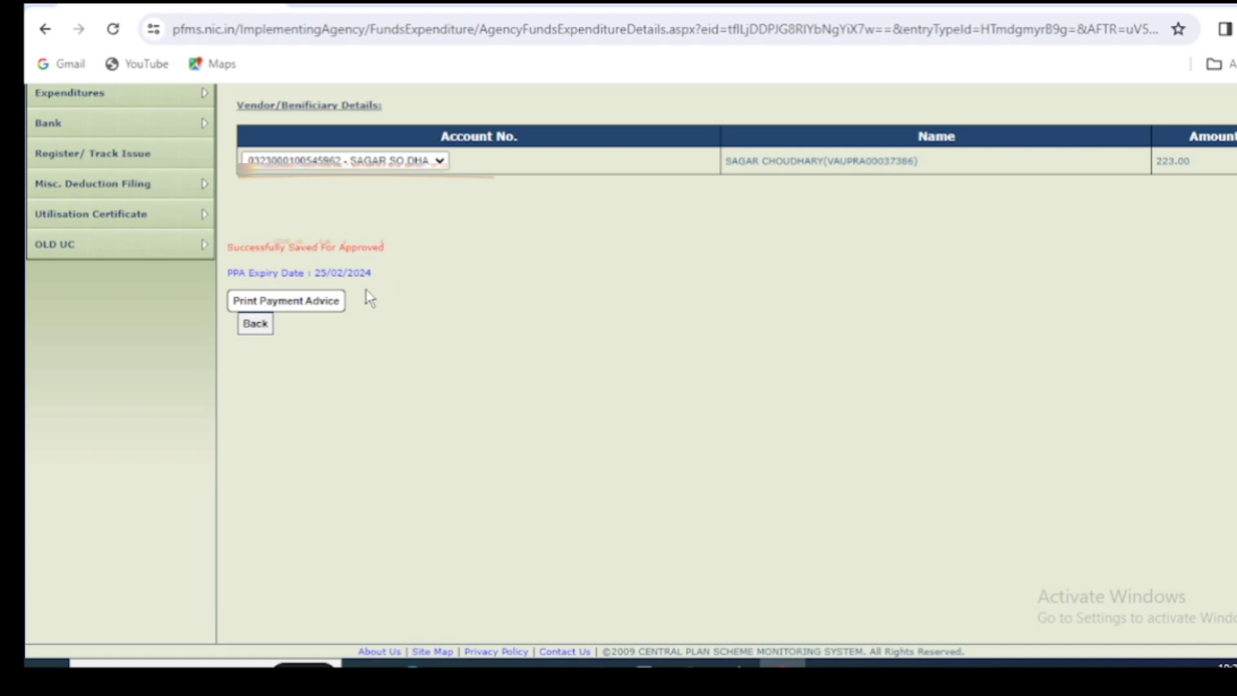
click(336, 302)
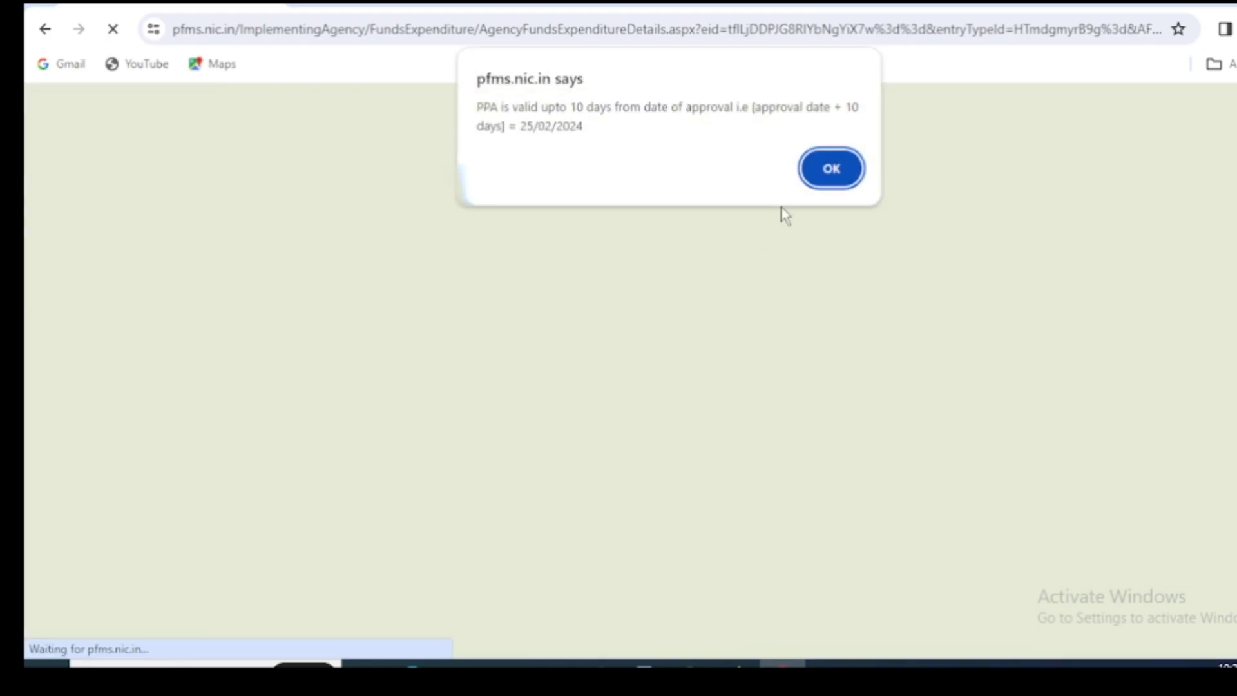
click(822, 173)
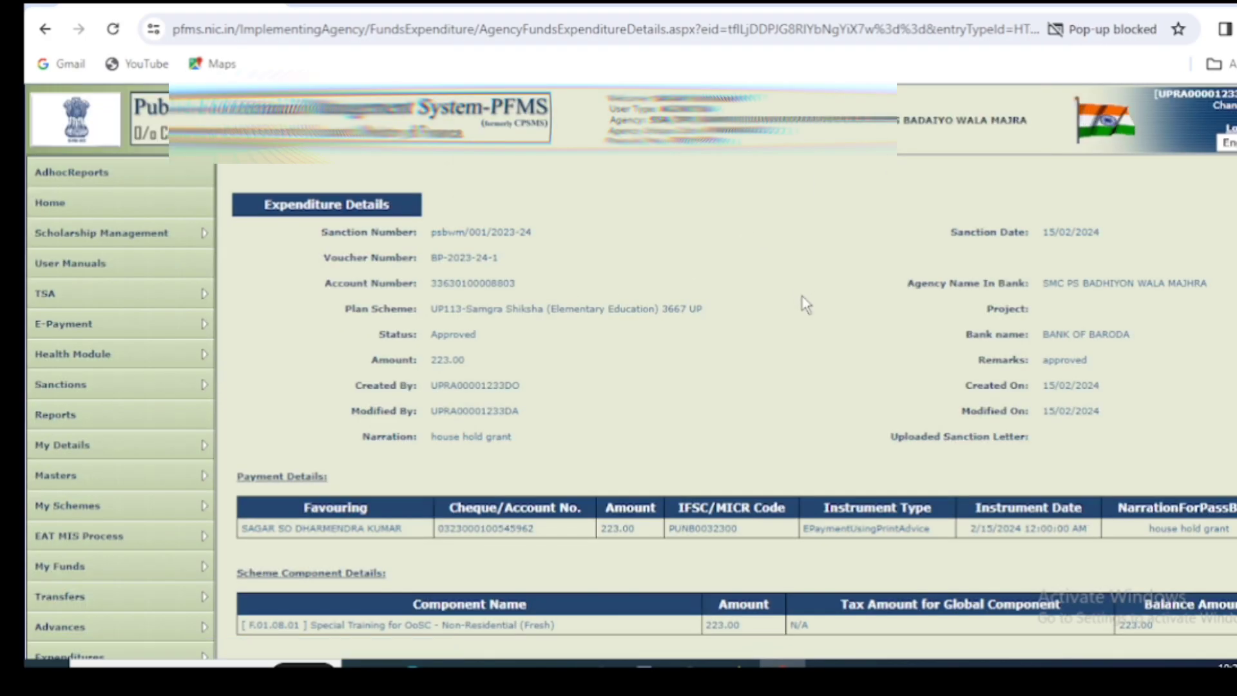
click(1147, 30)
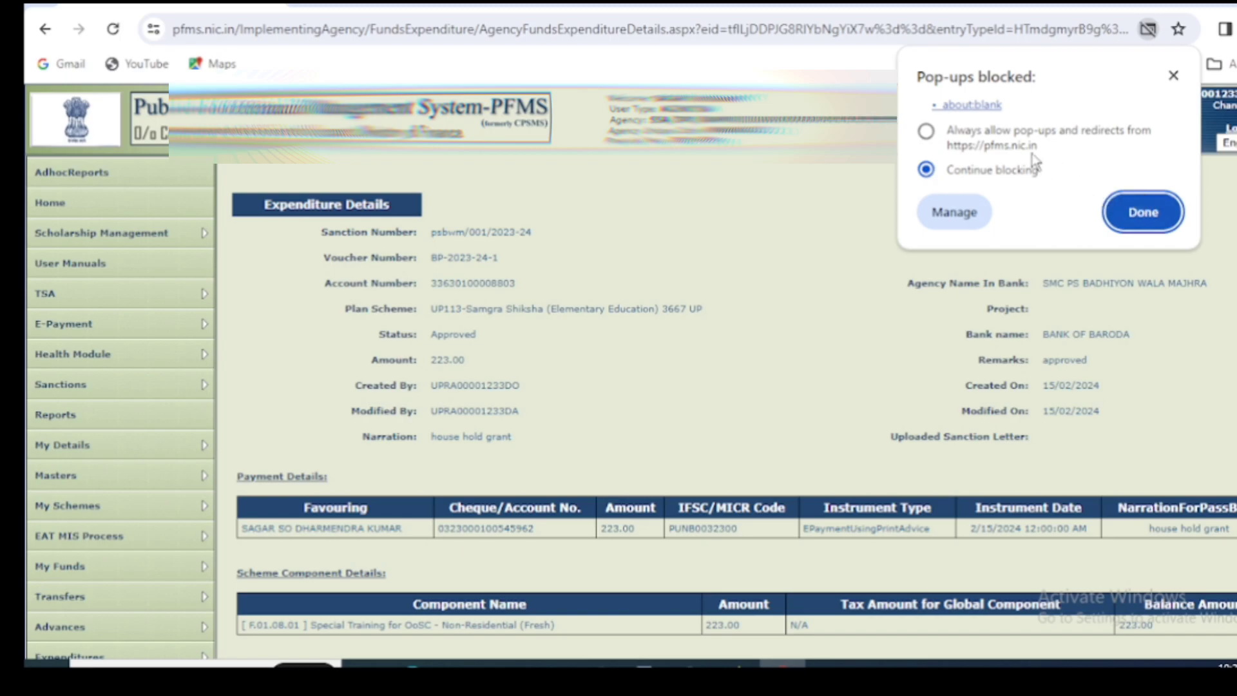
click(926, 131)
click(1129, 217)
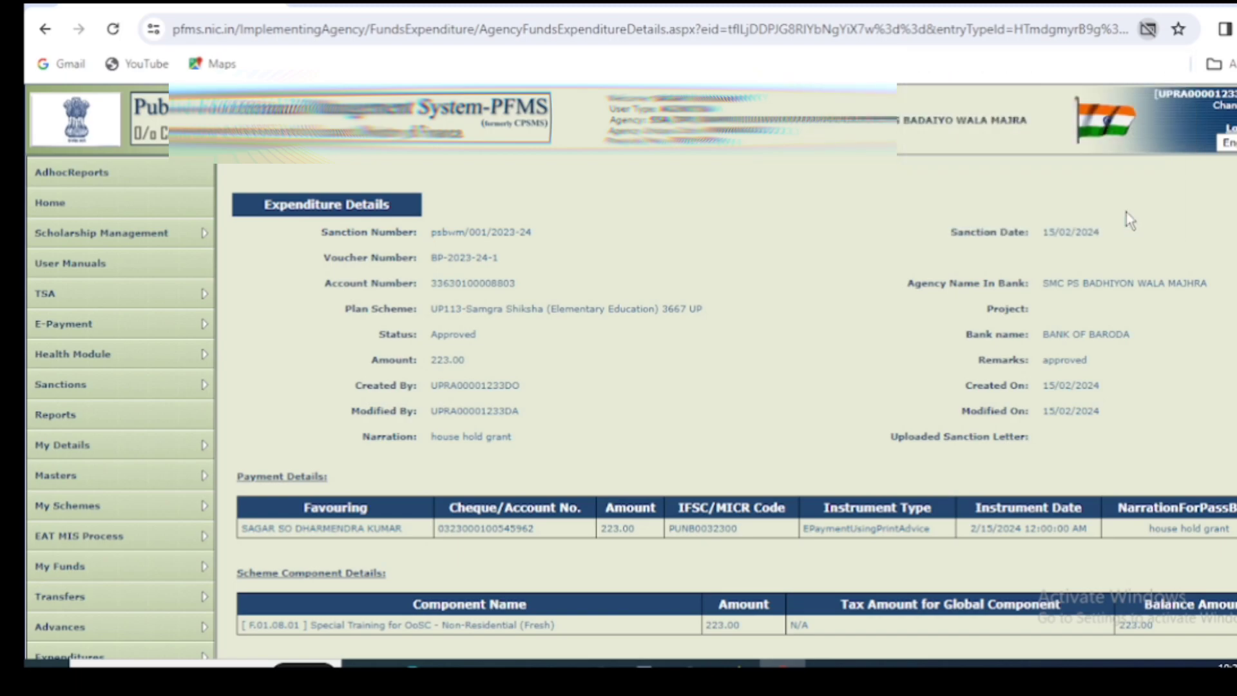
Step: Print the approved expenditure's payment advice again, acknowledging the PPA validity notice to open it in a pop-up window
scroll(699, 296, down, 9)
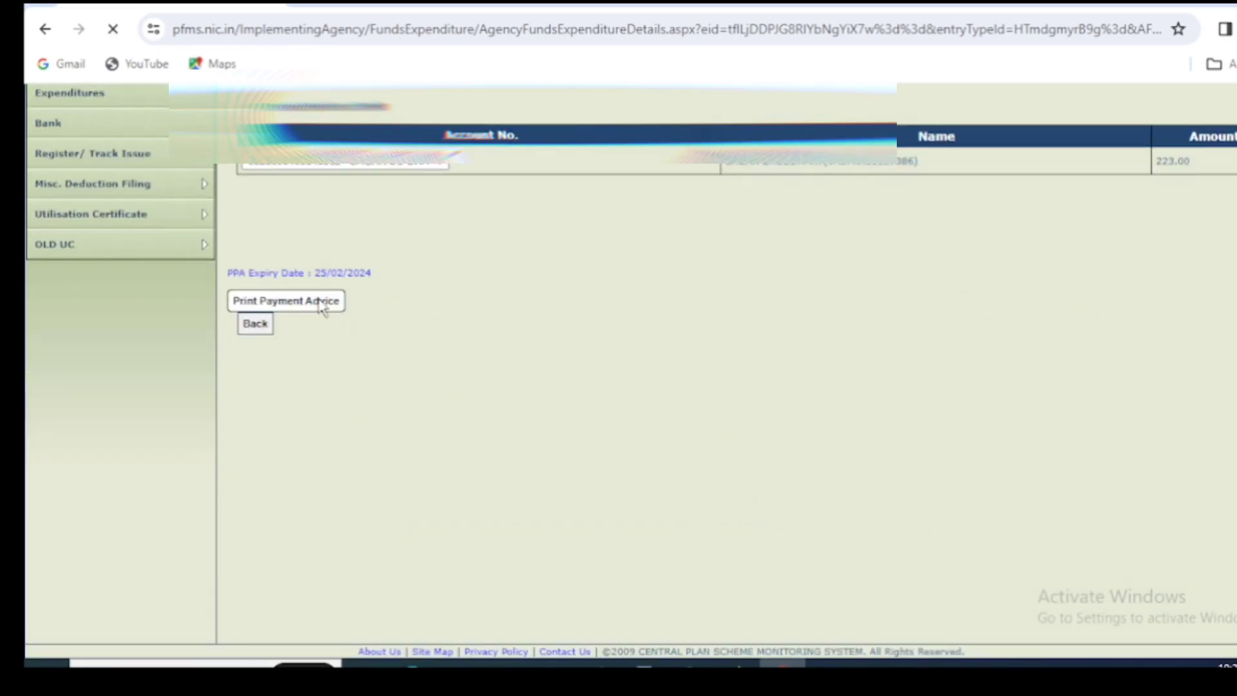
click(321, 303)
click(825, 174)
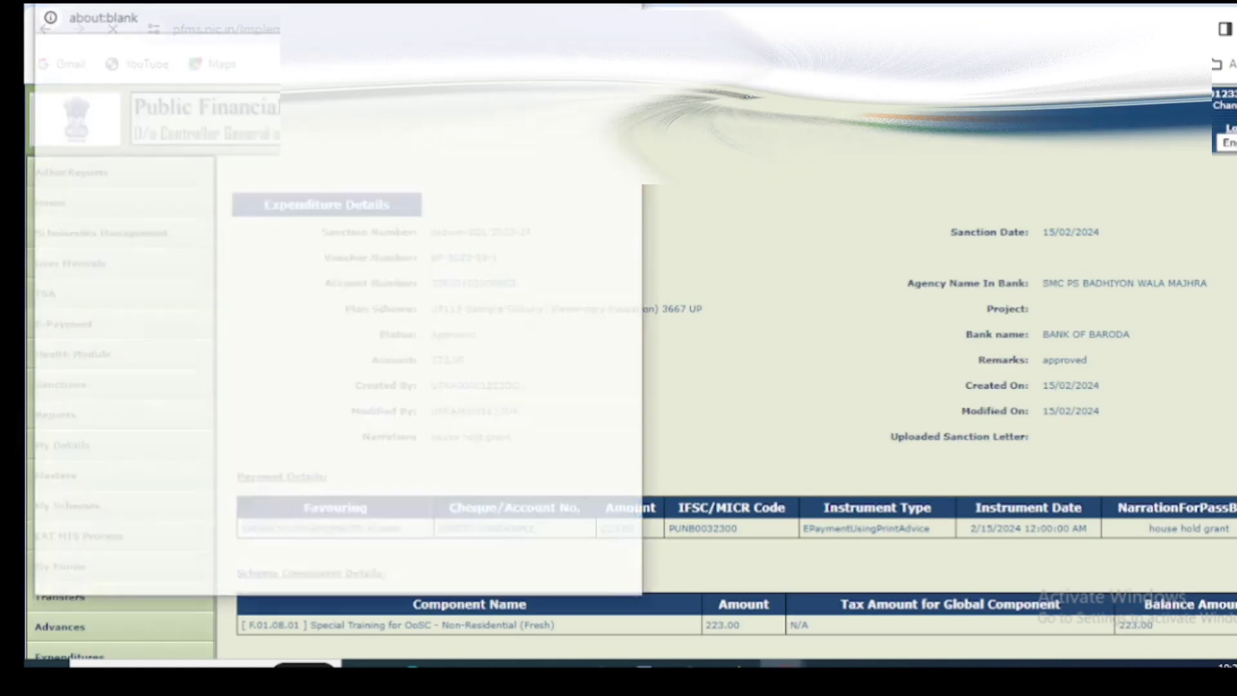